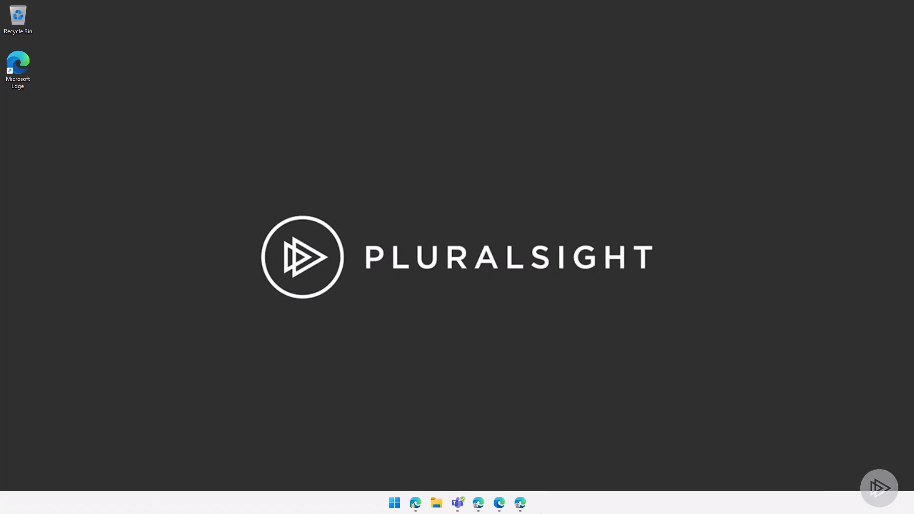
Switch to the sender's Teams browser window and check which account is signed in.
{"action": "left_click", "coordinate": [479, 503]}
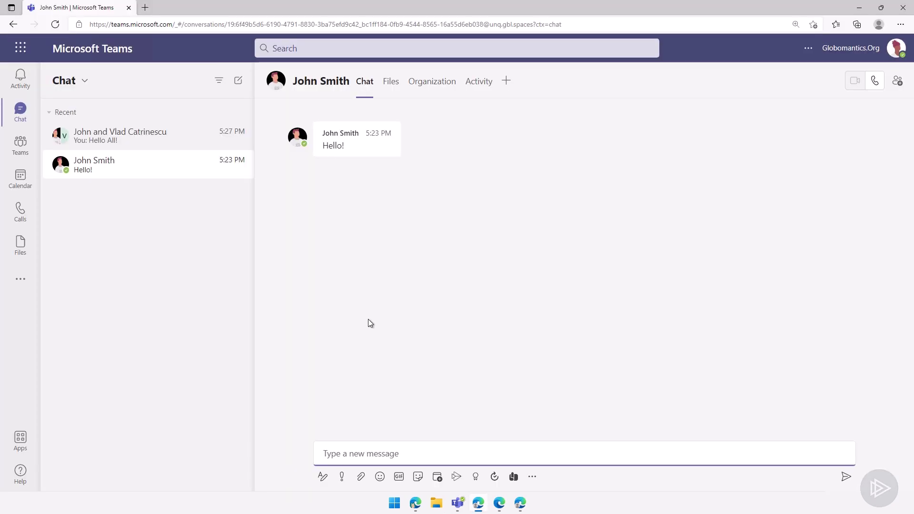
{"action": "left_click", "coordinate": [896, 48]}
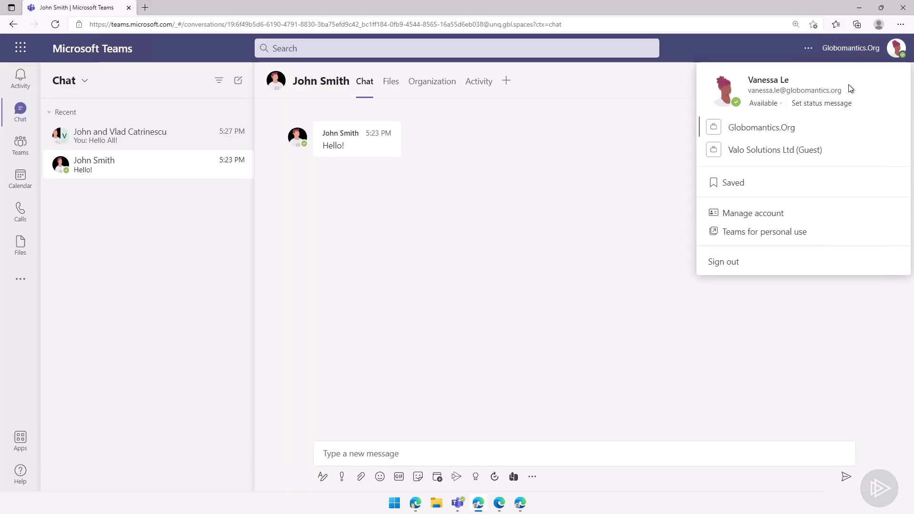
{"action": "left_click", "coordinate": [406, 204]}
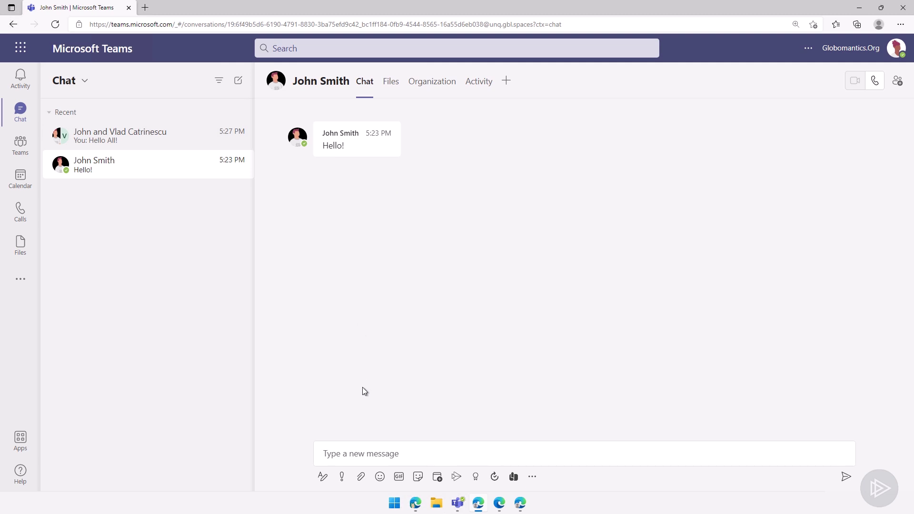
Attach M3_AC from the Demos folder on the C: drive to the chat message and write a short hello to the recipient.
{"action": "left_click", "coordinate": [362, 478]}
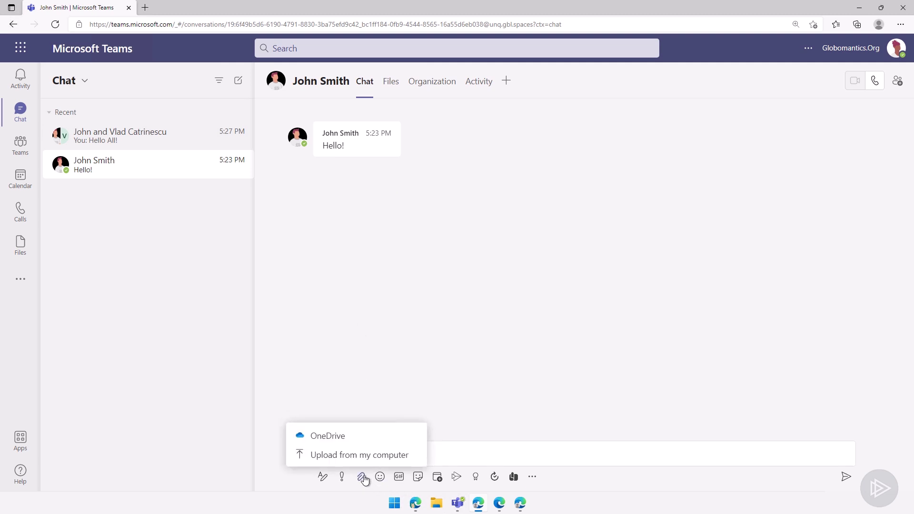
{"action": "left_click", "coordinate": [337, 453]}
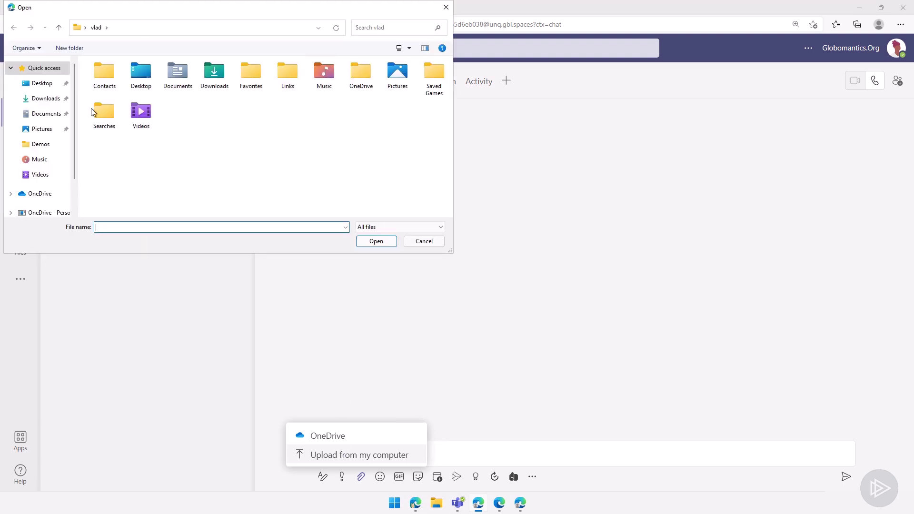
{"action": "scroll", "coordinate": [41, 173], "scroll_direction": "down", "scroll_amount": 2}
{"action": "left_click", "coordinate": [42, 183]}
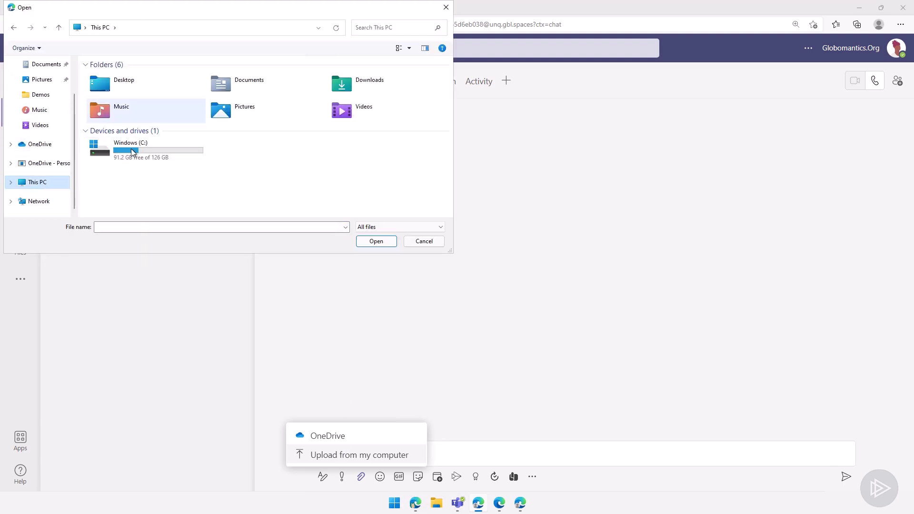
{"action": "double_click", "coordinate": [108, 154]}
{"action": "double_click", "coordinate": [109, 77]}
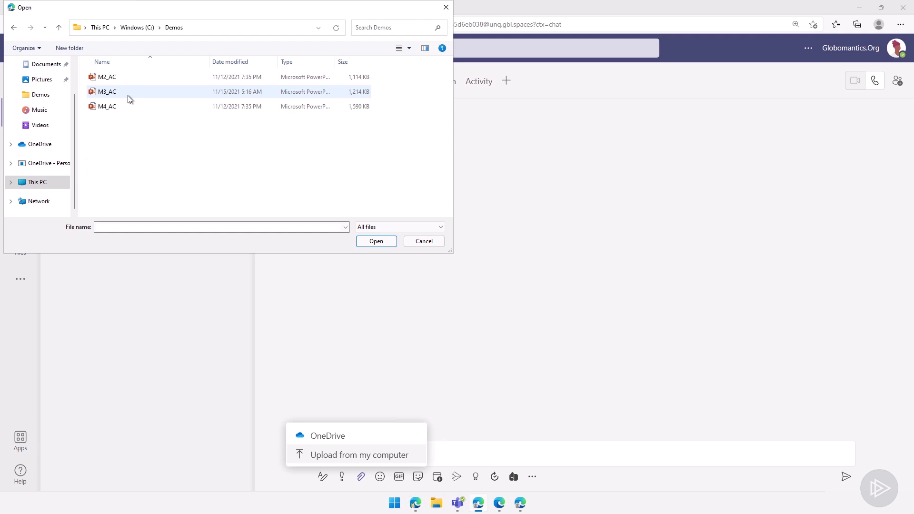
{"action": "double_click", "coordinate": [128, 94]}
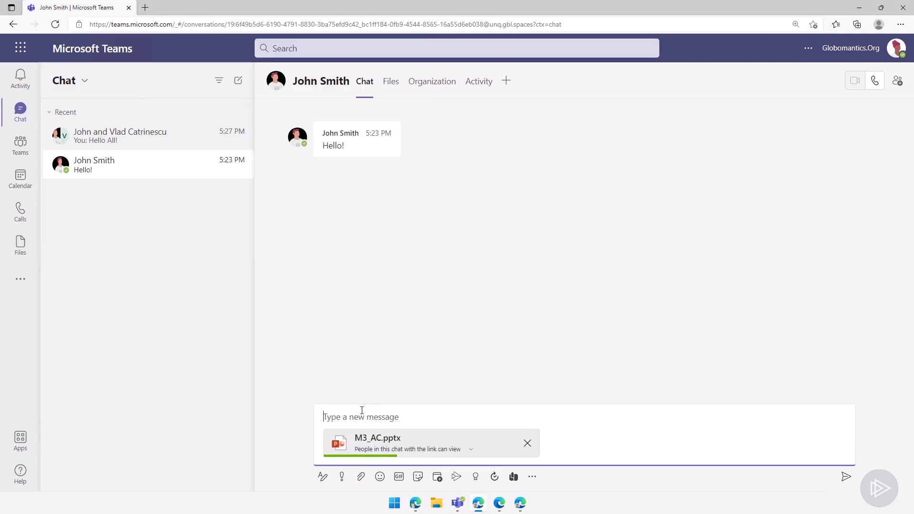
{"action": "type", "text": "Hello John!"}
Limit the attachment's link to specific people, remove the chat recipient from that list, and send the message.
{"action": "left_click", "coordinate": [469, 452]}
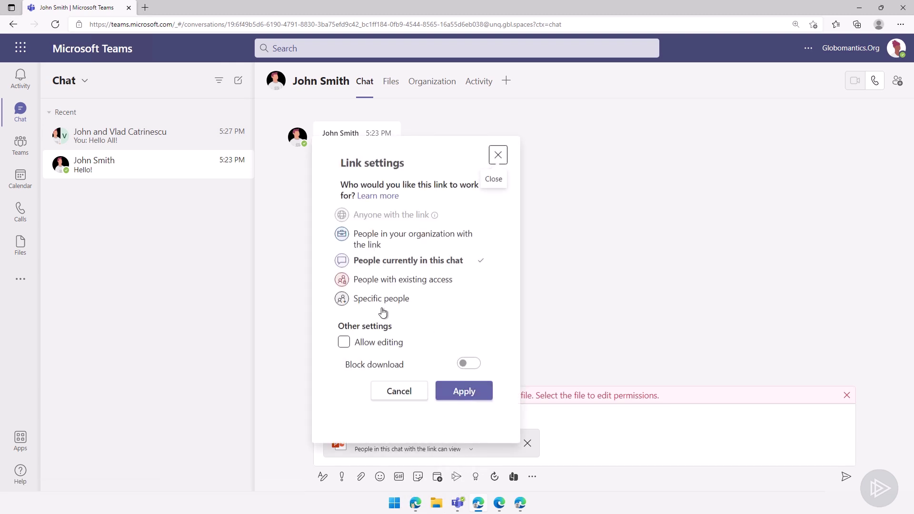
{"action": "left_click", "coordinate": [368, 300]}
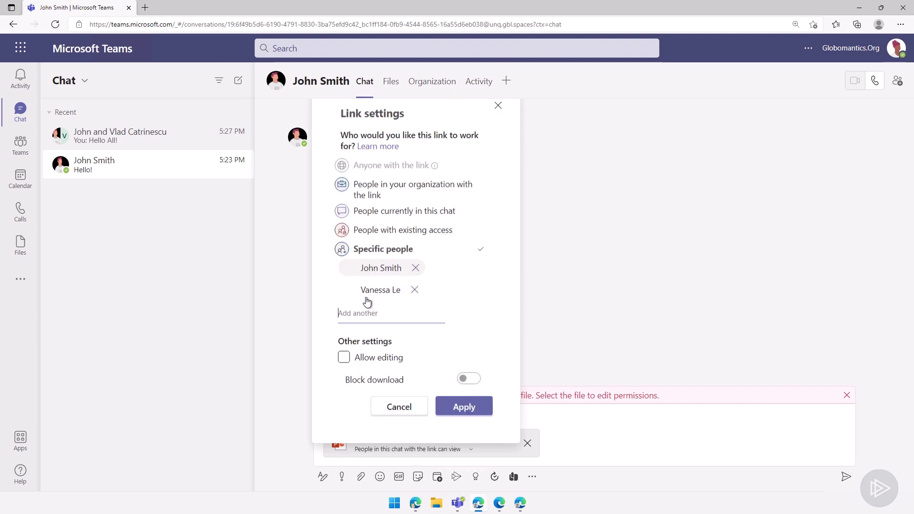
{"action": "left_click", "coordinate": [416, 268]}
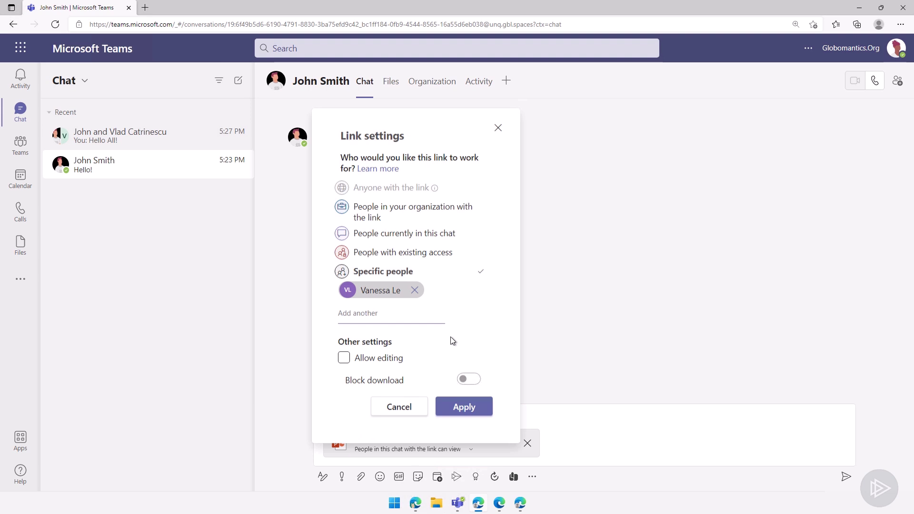
{"action": "left_click", "coordinate": [458, 408]}
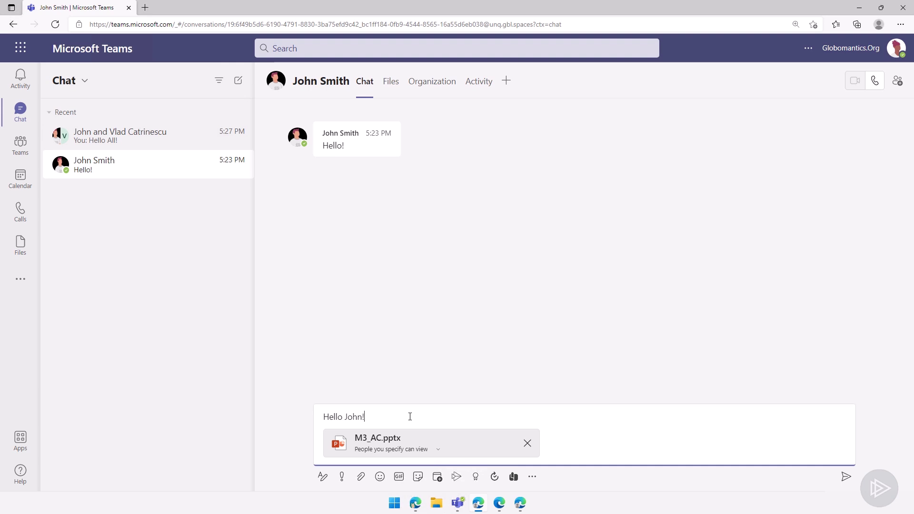
{"action": "key", "text": "Return"}
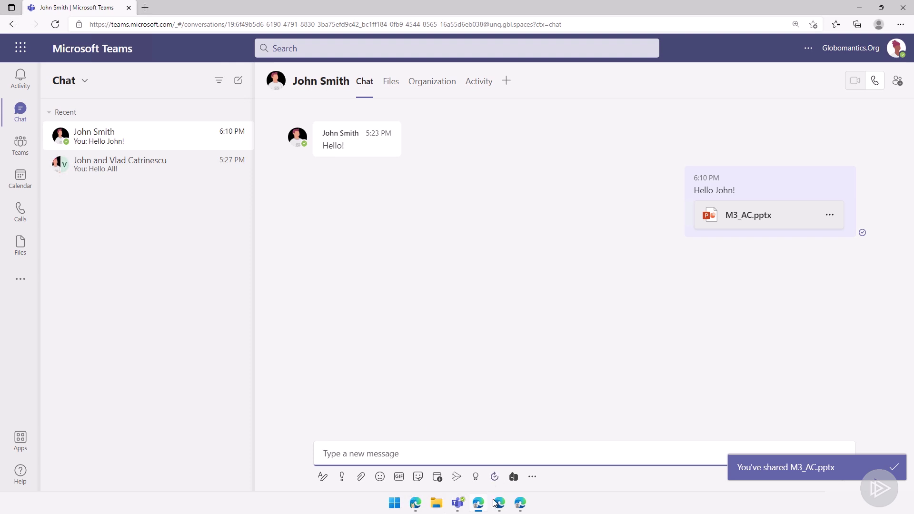
Switch to the recipient's Teams window and try to open the received M3_AC.pptx.
{"action": "mouse_move", "coordinate": [499, 503]}
{"action": "left_click", "coordinate": [469, 457]}
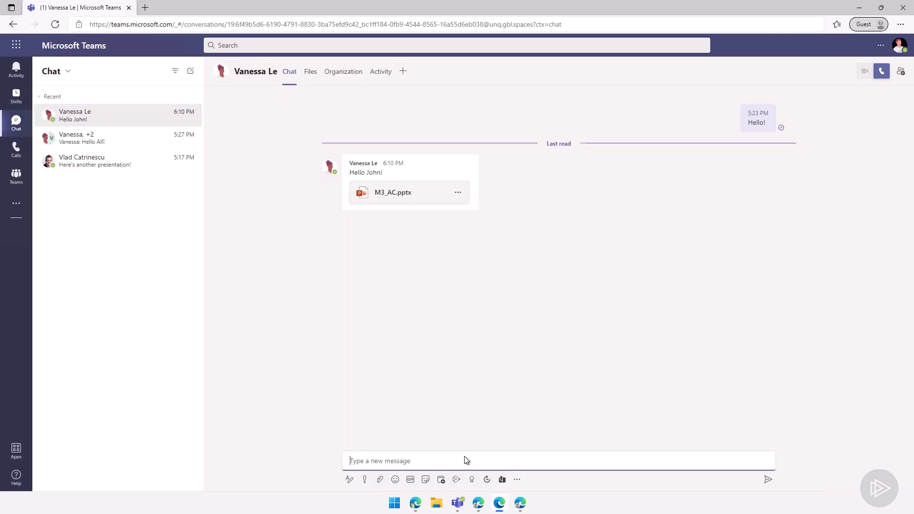
{"action": "left_click", "coordinate": [384, 197]}
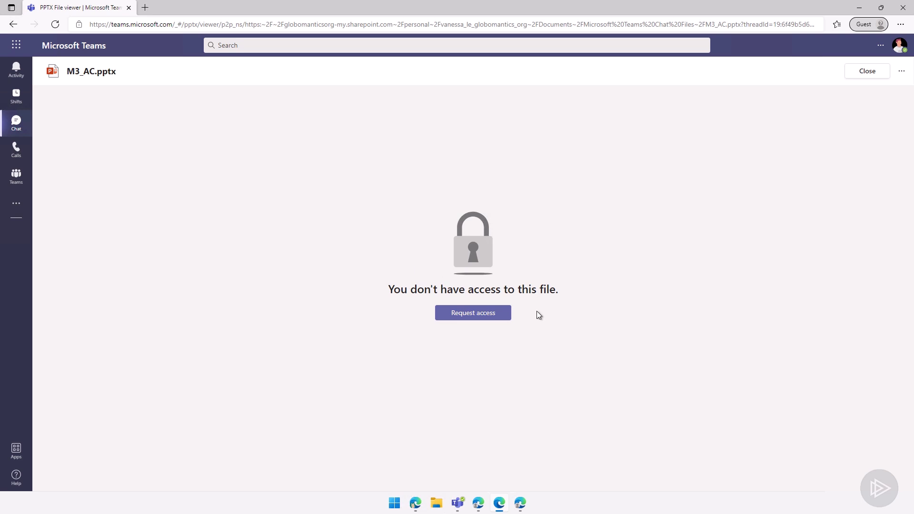
Return to the sender's Teams window and copy the sharing link of the sent M3_AC.pptx.
{"action": "left_click", "coordinate": [479, 505]}
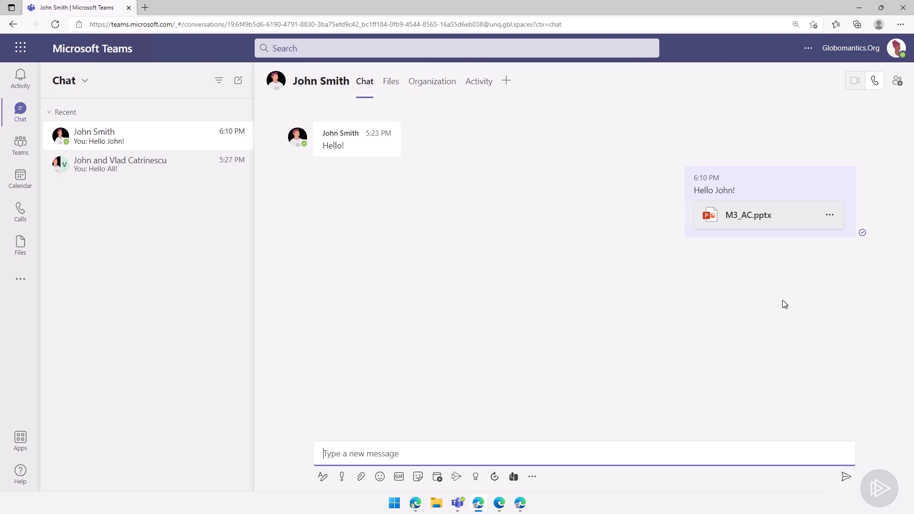
{"action": "left_click", "coordinate": [830, 215]}
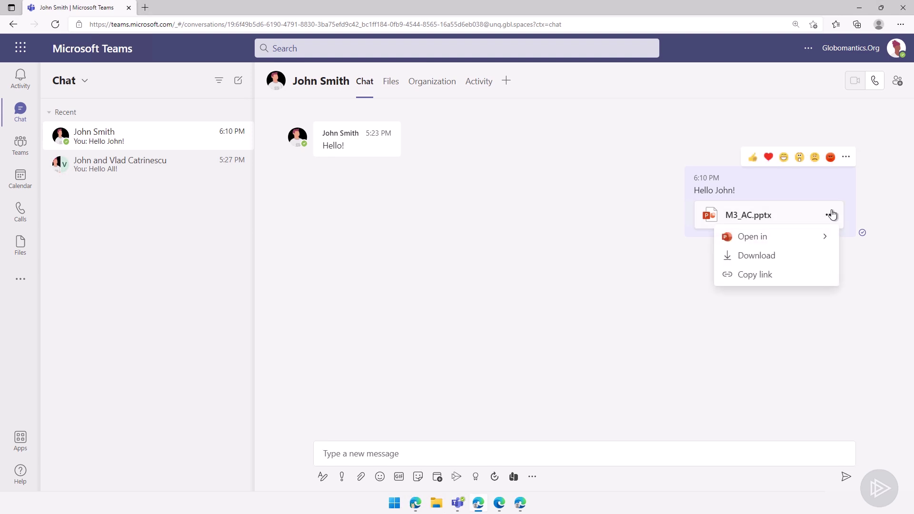
{"action": "left_click", "coordinate": [756, 276]}
{"action": "left_click", "coordinate": [856, 319]}
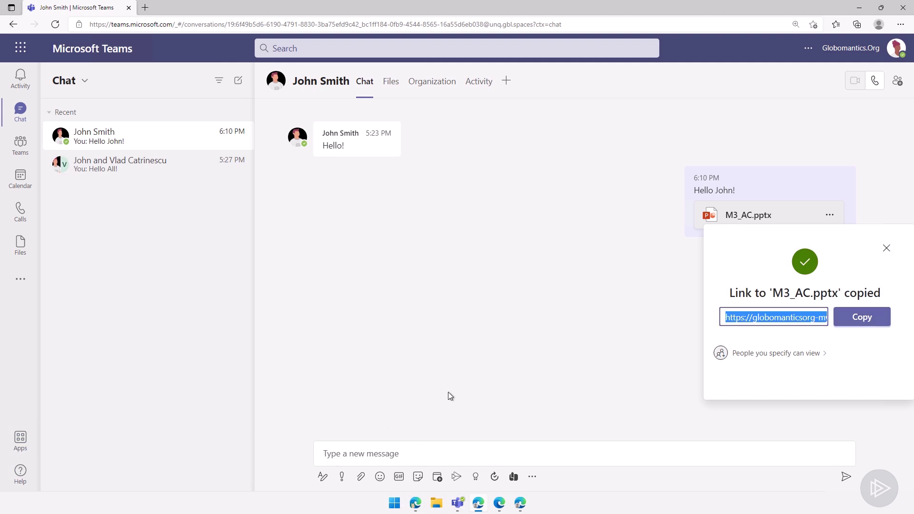
Paste the copied link into a new Notepad document and enlarge the text to 200%.
{"action": "key", "text": "super"}
{"action": "type", "text": "not"}
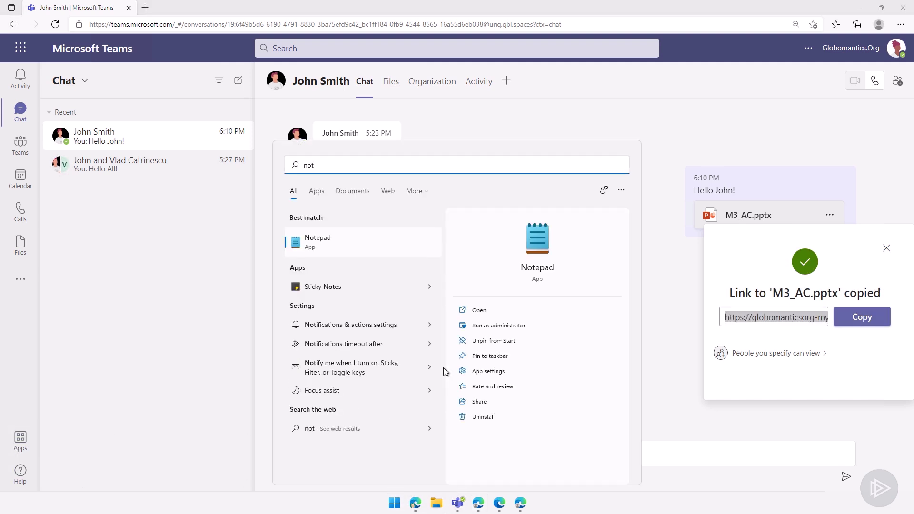
{"action": "key", "text": "Return"}
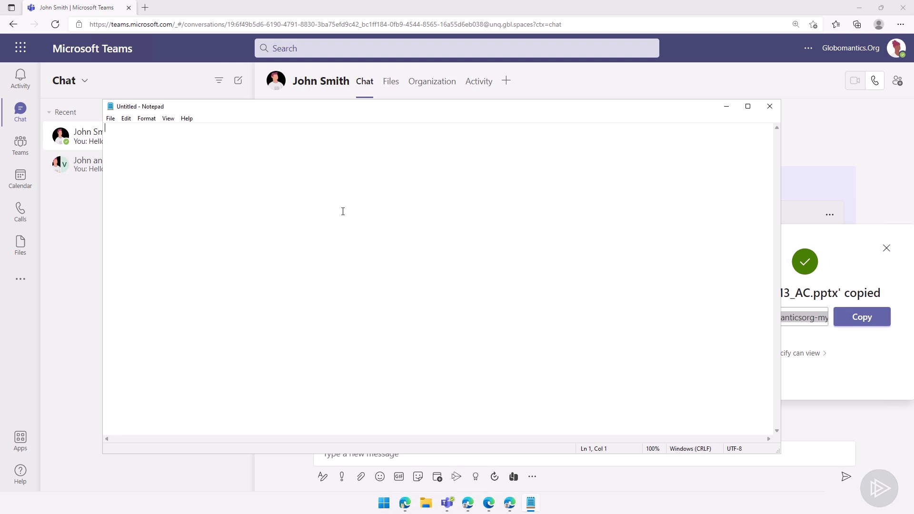
{"action": "key", "text": "ctrl+v"}
{"action": "scroll", "coordinate": [286, 177], "scroll_direction": "up", "scroll_amount": 10}
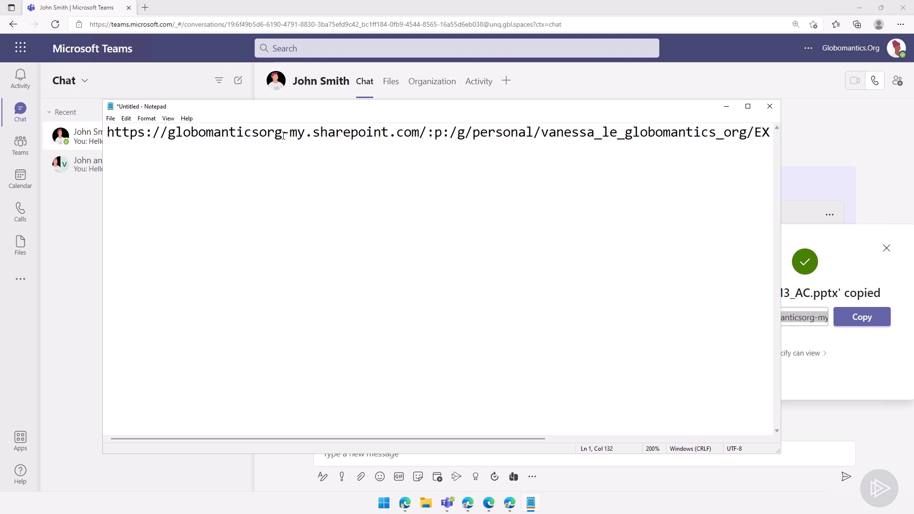
Examine the pasted link's "-my" suffix, "personal/" path and user folder by highlighting each part, and minimize Notepad.
{"action": "left_click_drag", "start_coordinate": [283, 135], "coordinate": [306, 141]}
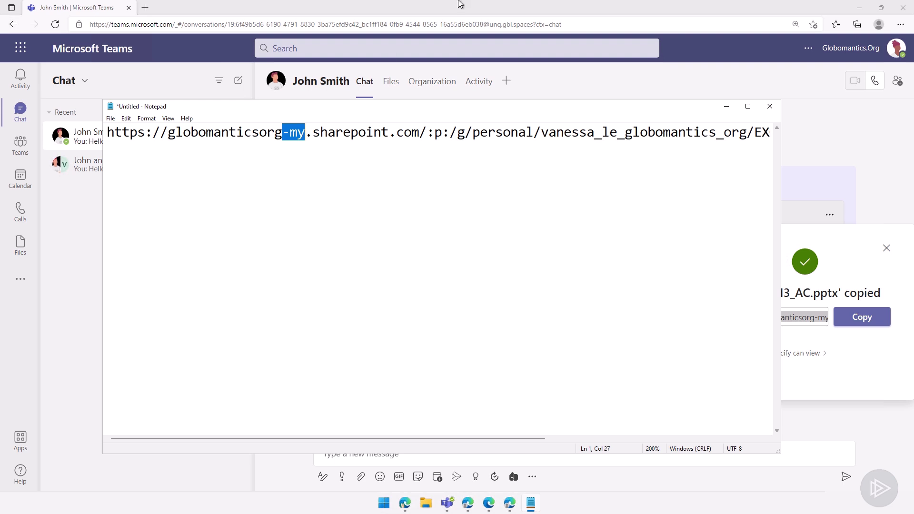
{"action": "left_click", "coordinate": [427, 161]}
{"action": "left_click_drag", "start_coordinate": [473, 139], "coordinate": [542, 140]}
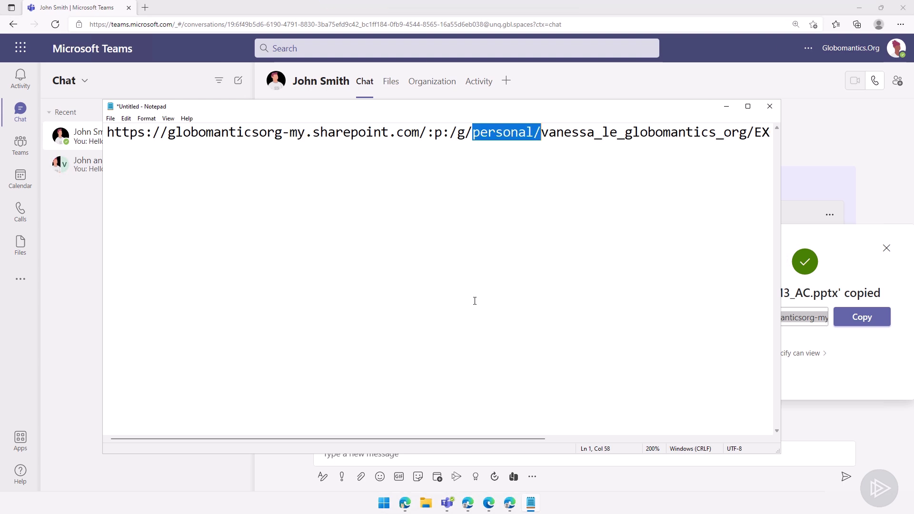
{"action": "left_click", "coordinate": [602, 134]}
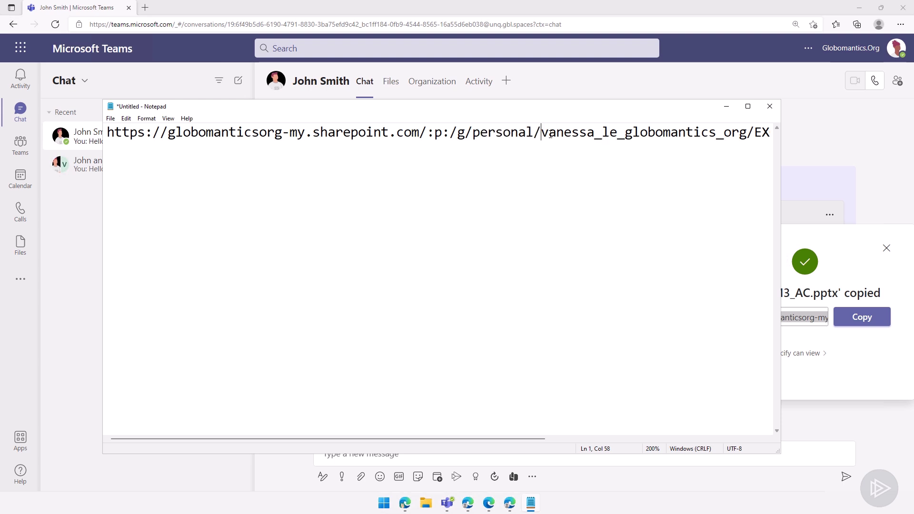
{"action": "left_click_drag", "start_coordinate": [541, 135], "coordinate": [748, 145]}
{"action": "left_click_drag", "start_coordinate": [406, 439], "coordinate": [546, 392]}
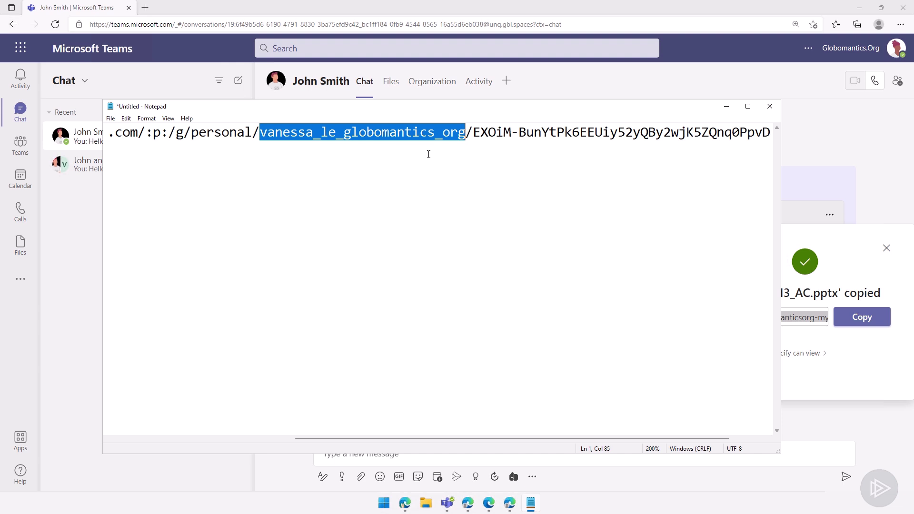
{"action": "left_click", "coordinate": [726, 106]}
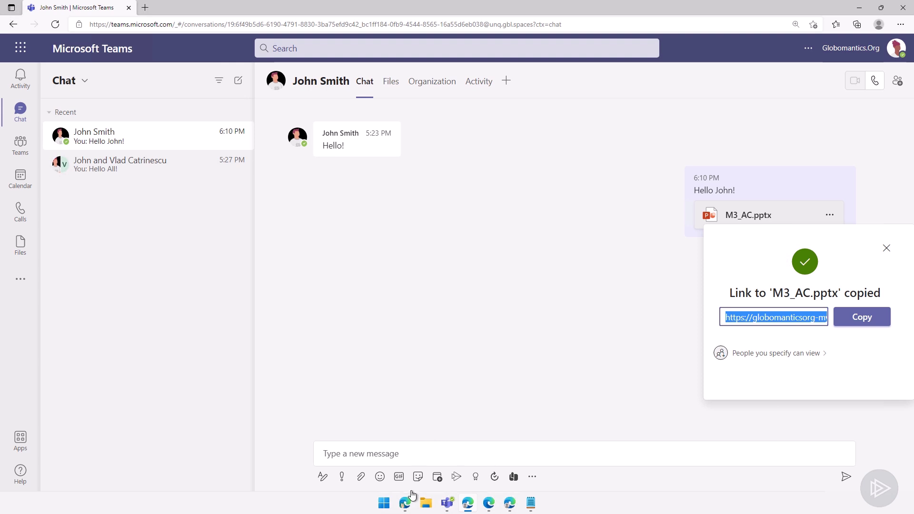
In the SharePoint admin center, go through the user profiles feature and view the site collection owners of the sender's profile.
{"action": "left_click", "coordinate": [406, 505]}
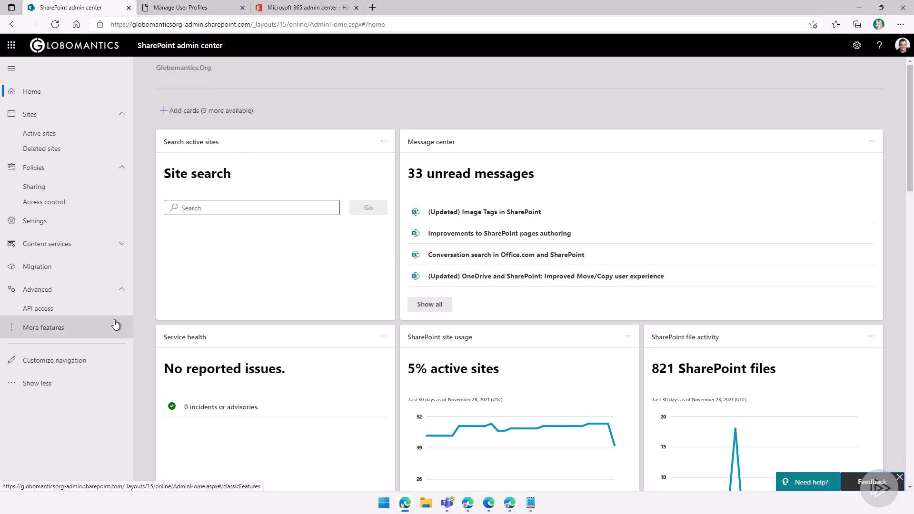
{"action": "left_click", "coordinate": [59, 327]}
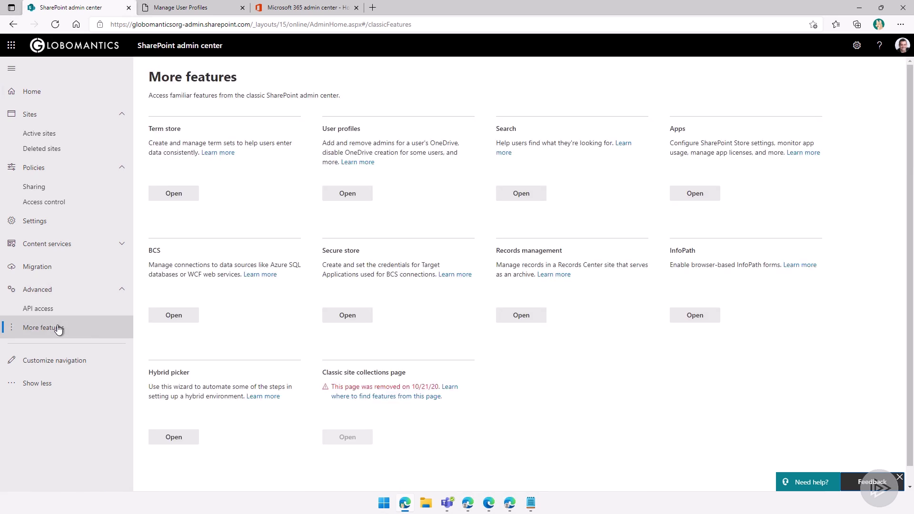
{"action": "left_click", "coordinate": [353, 189]}
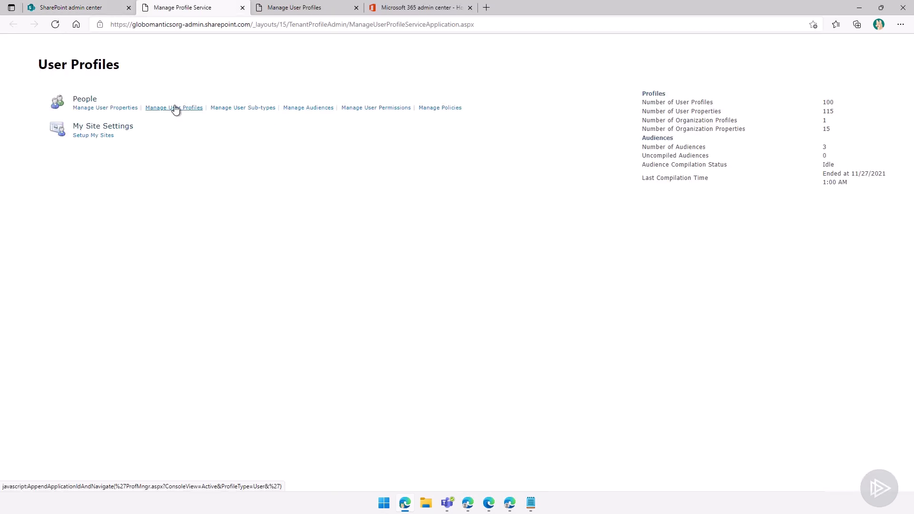
{"action": "left_click", "coordinate": [287, 14]}
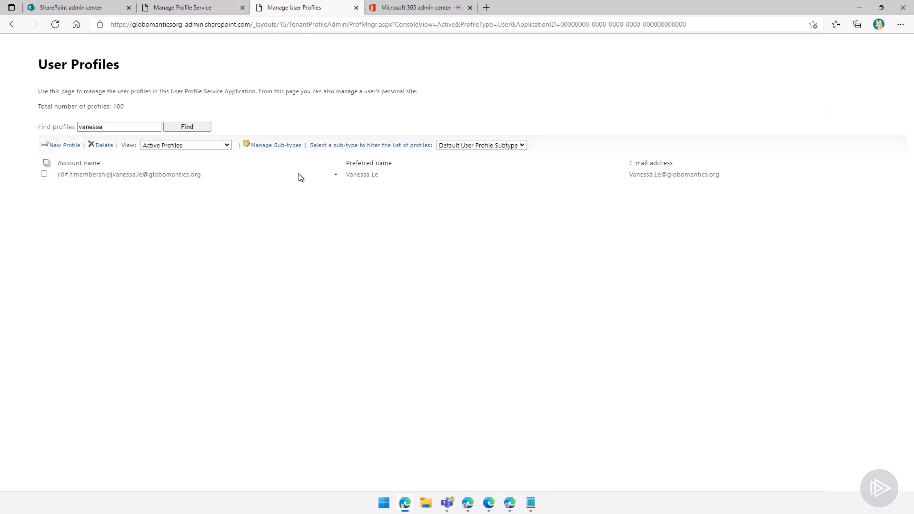
{"action": "left_click", "coordinate": [334, 176]}
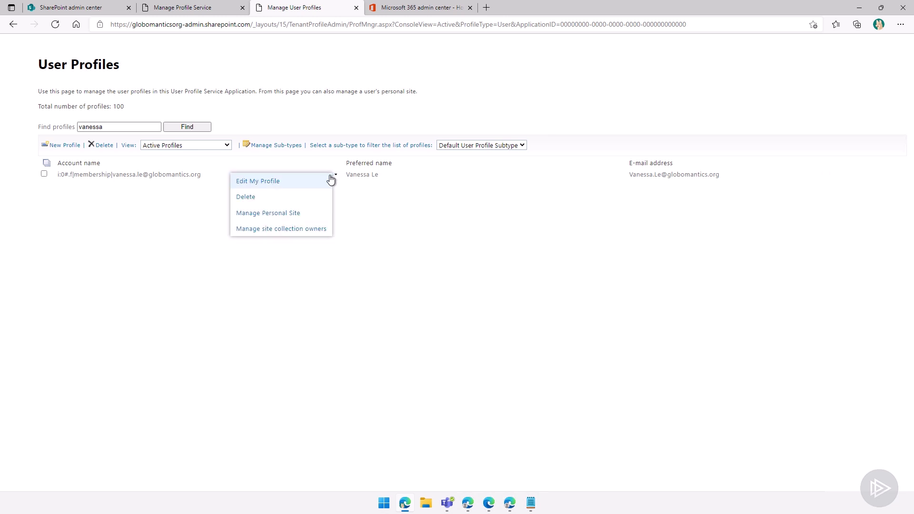
{"action": "left_click", "coordinate": [269, 231]}
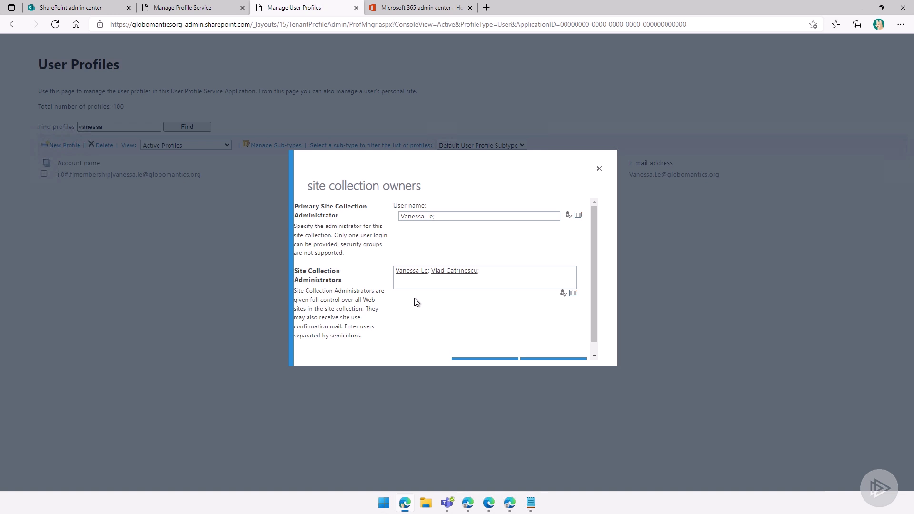
Switch to the Microsoft 365 admin center and review the "Get access to files" option in the sender's OneDrive settings.
{"action": "left_click", "coordinate": [401, 12]}
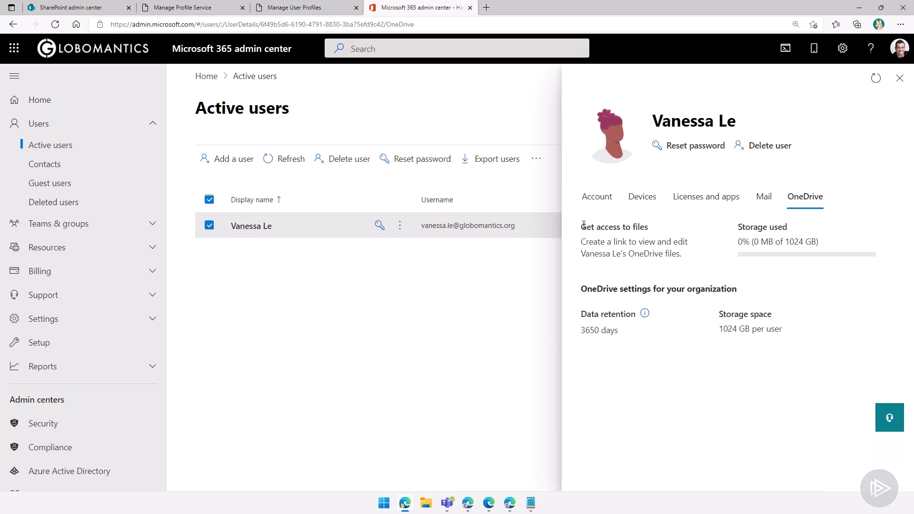
{"action": "left_click_drag", "start_coordinate": [580, 227], "coordinate": [650, 227]}
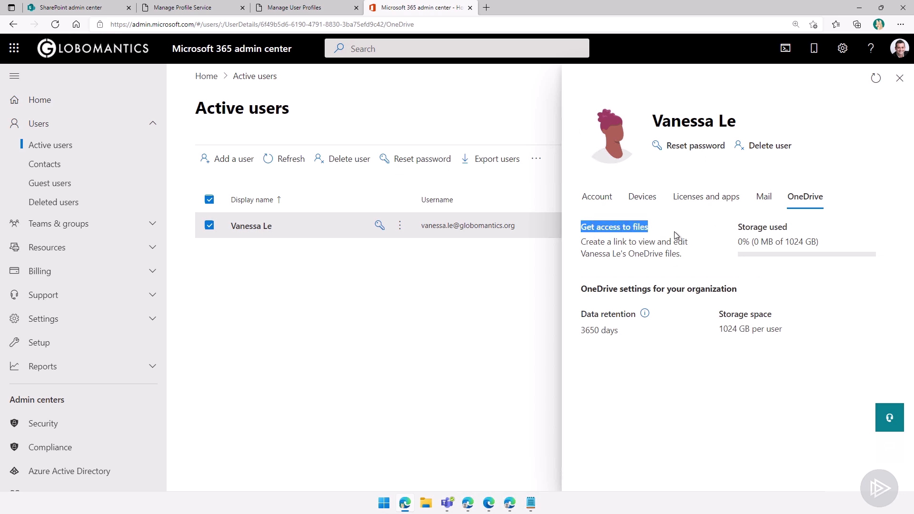
{"action": "left_click", "coordinate": [706, 257]}
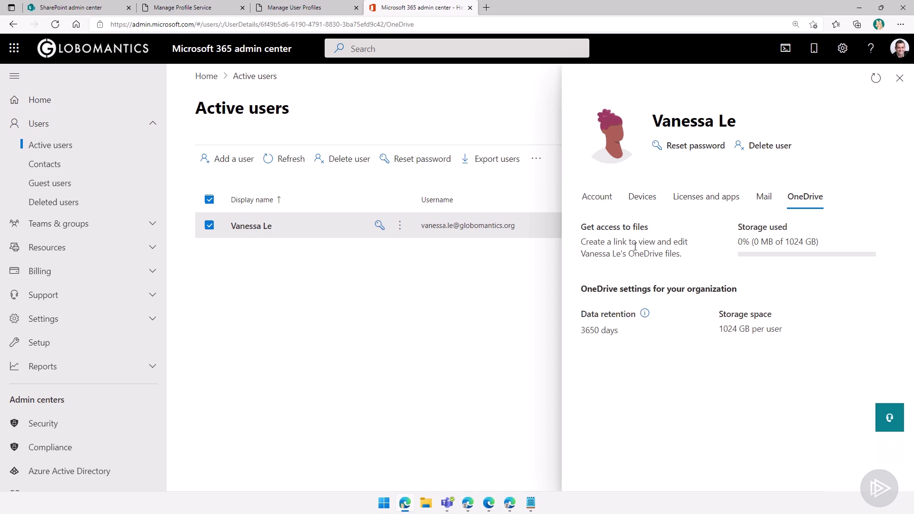
From the user profiles page, open the sender's personal site, browse to Microsoft Teams Chat Files and review who has access to M3_AC.pptx.
{"action": "left_click", "coordinate": [303, 8]}
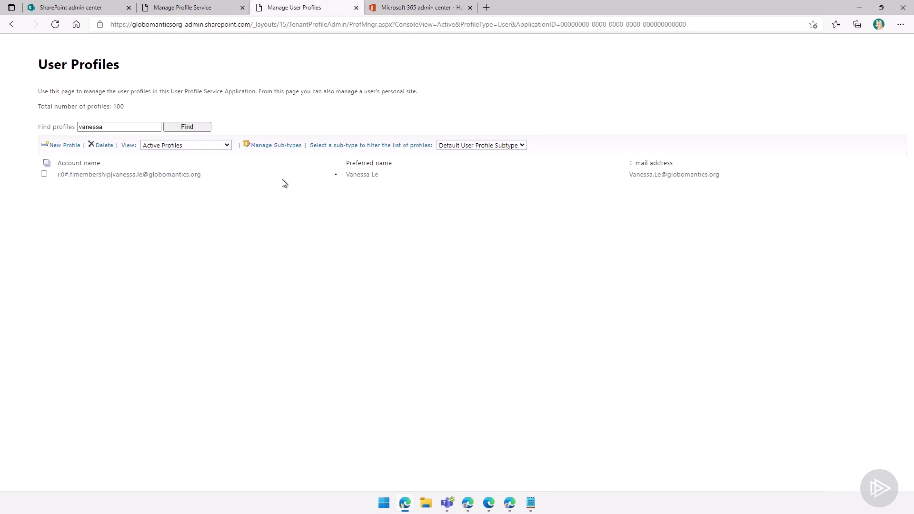
{"action": "left_click", "coordinate": [334, 176]}
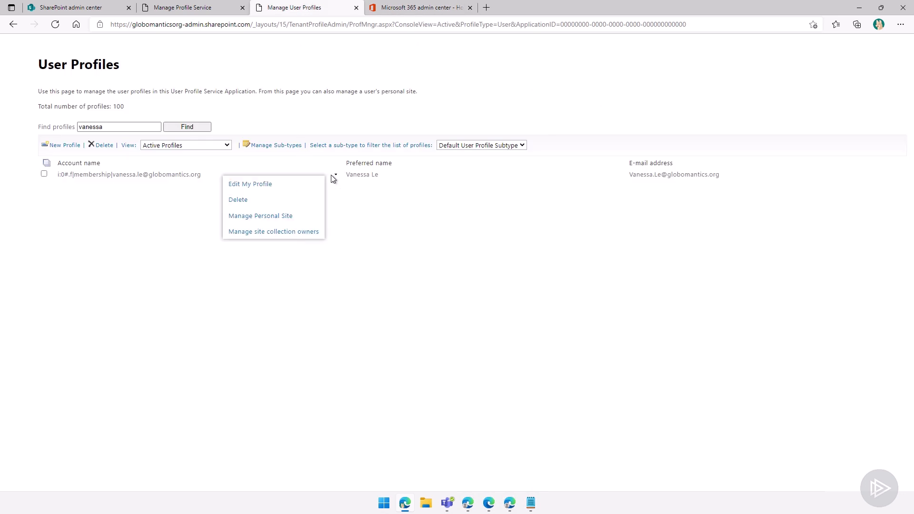
{"action": "left_click", "coordinate": [265, 216]}
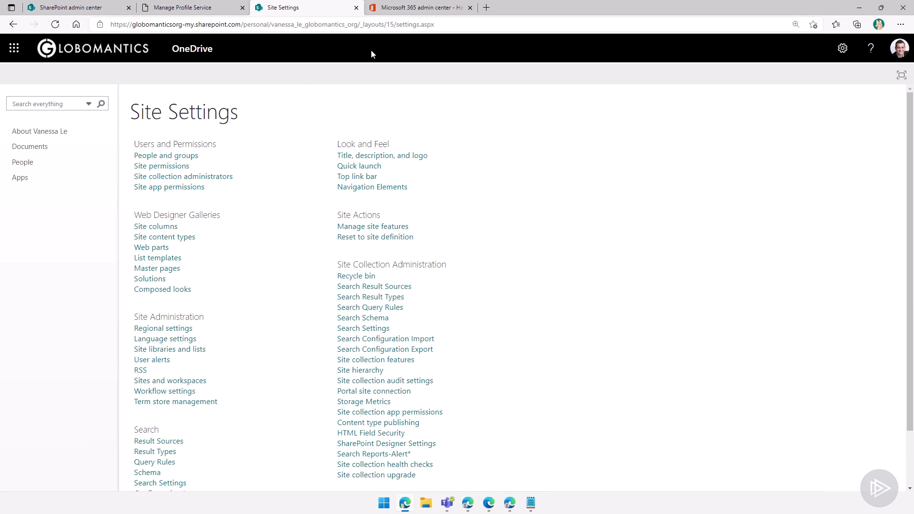
{"action": "left_click", "coordinate": [50, 147]}
{"action": "left_click", "coordinate": [256, 211]}
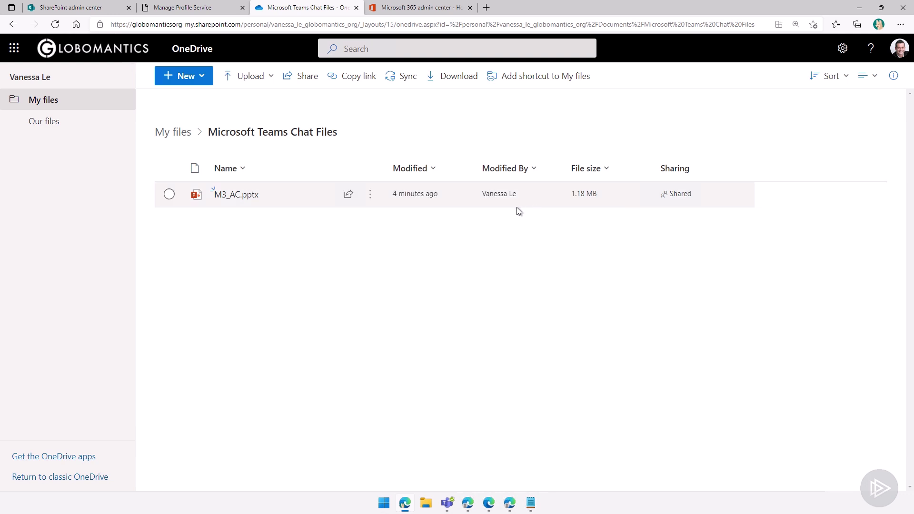
{"action": "left_click", "coordinate": [675, 193]}
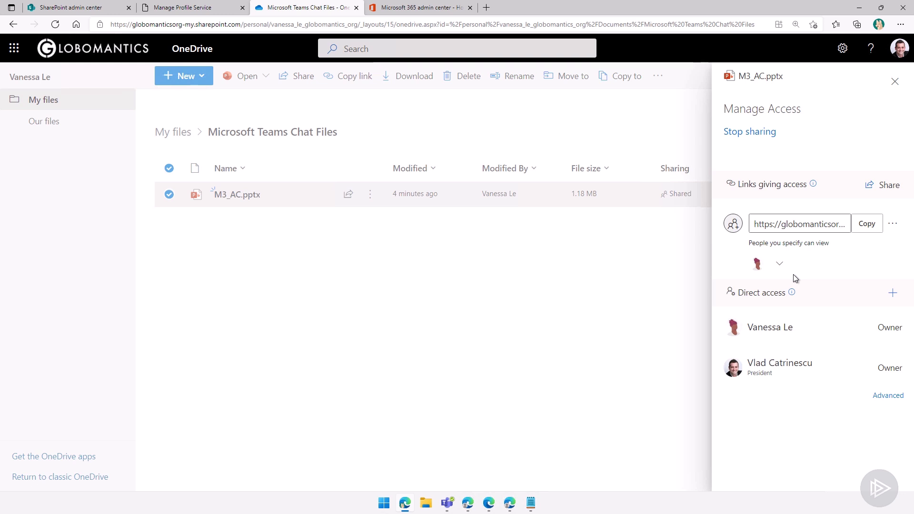
Switch to Notepad and highlight the pasted link from its start through the sender's user folder.
{"action": "left_click", "coordinate": [531, 502]}
{"action": "left_click", "coordinate": [367, 159]}
{"action": "left_click_drag", "start_coordinate": [466, 137], "coordinate": [104, 143]}
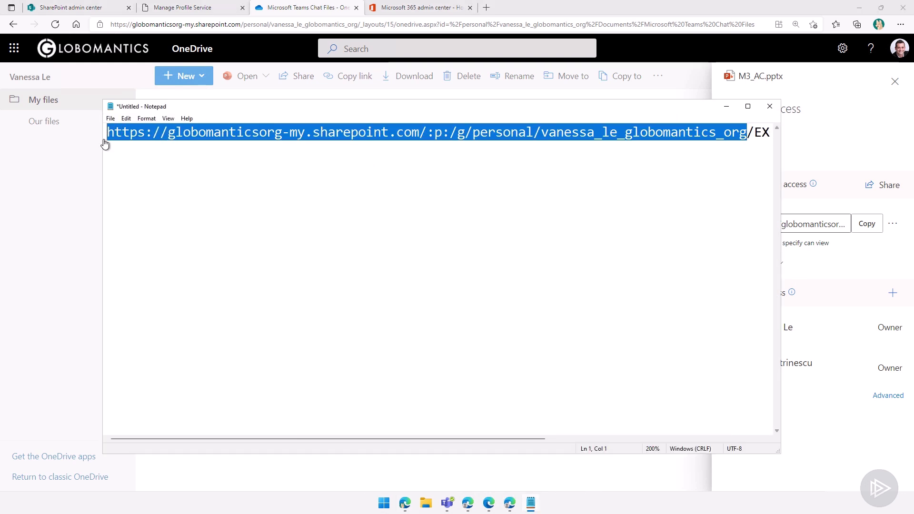
Switch to the recipient's Teams window and try to copy the link to M3_AC.pptx from the chat with the sender.
{"action": "left_click", "coordinate": [452, 507]}
{"action": "left_click", "coordinate": [467, 508]}
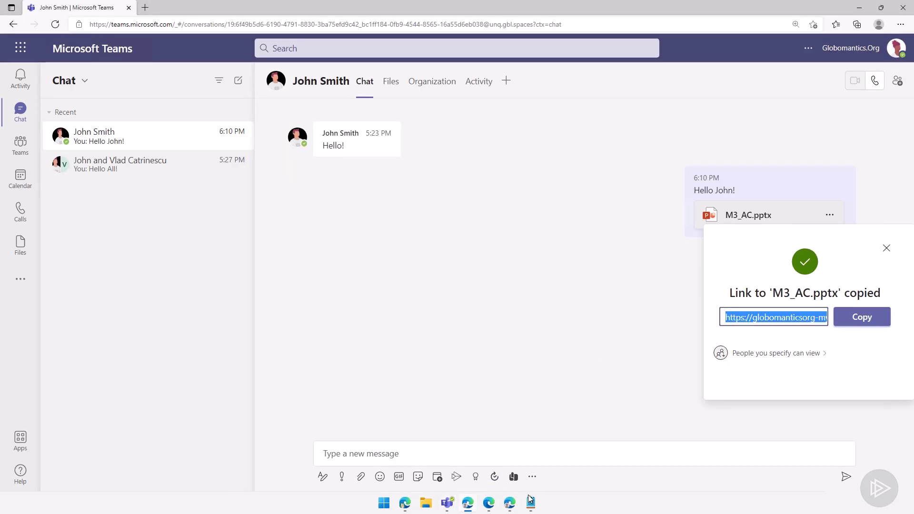
{"action": "left_click", "coordinate": [490, 507]}
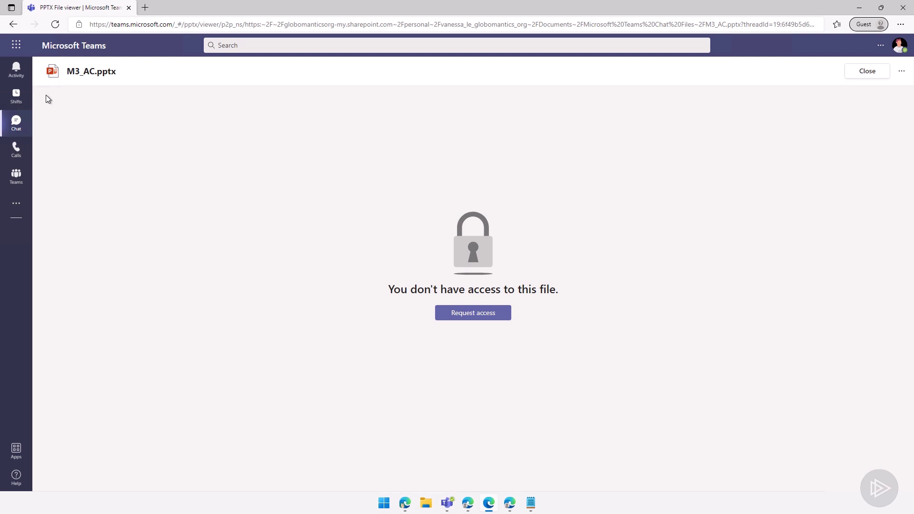
{"action": "left_click", "coordinate": [16, 123]}
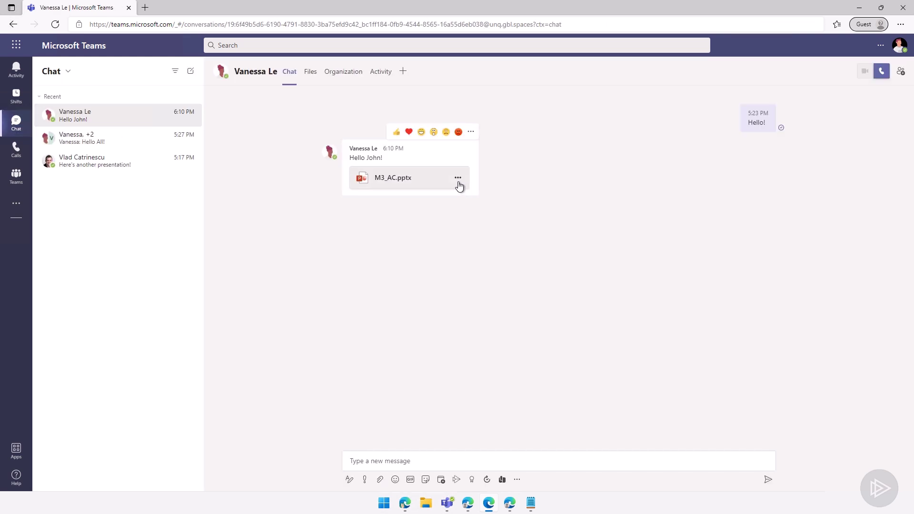
{"action": "left_click", "coordinate": [458, 178]}
{"action": "left_click", "coordinate": [472, 227]}
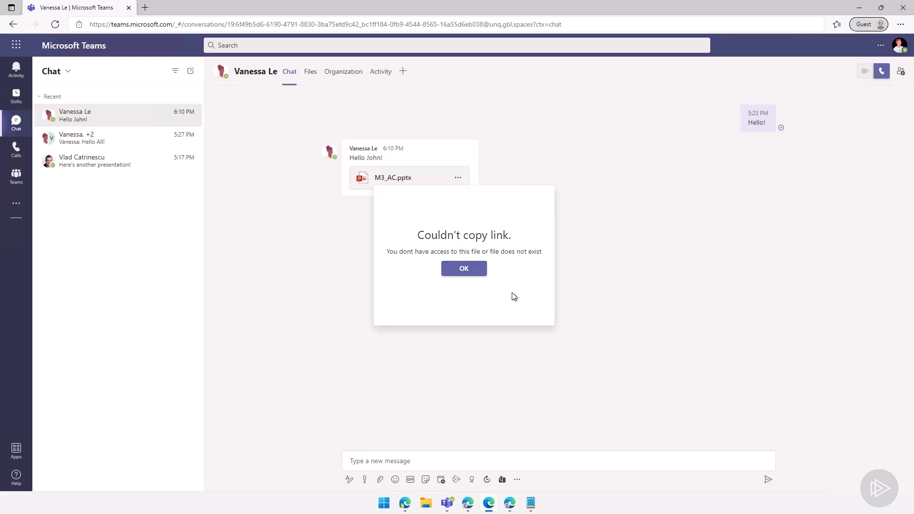
{"action": "left_click", "coordinate": [468, 269]}
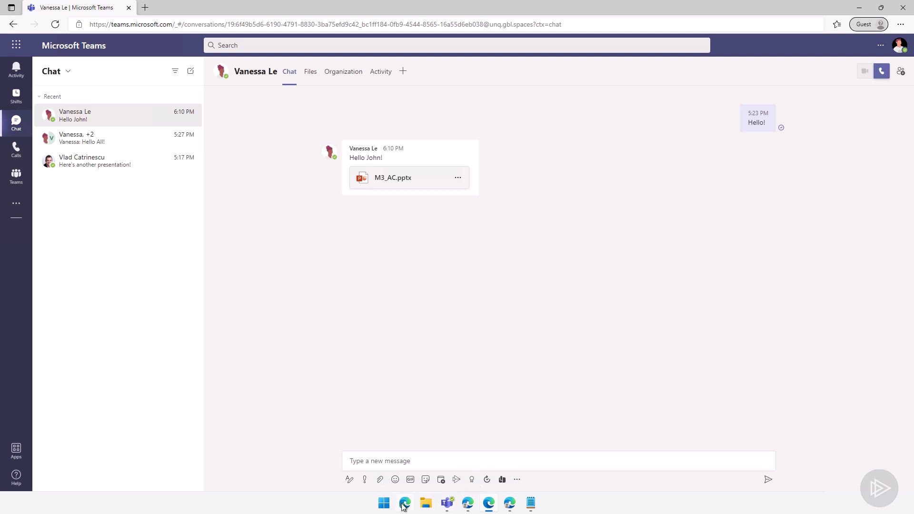
Return to the sender's OneDrive and delete M3_AC.pptx from the Microsoft Teams Chat Files folder.
{"action": "mouse_move", "coordinate": [405, 500]}
{"action": "left_click", "coordinate": [404, 447]}
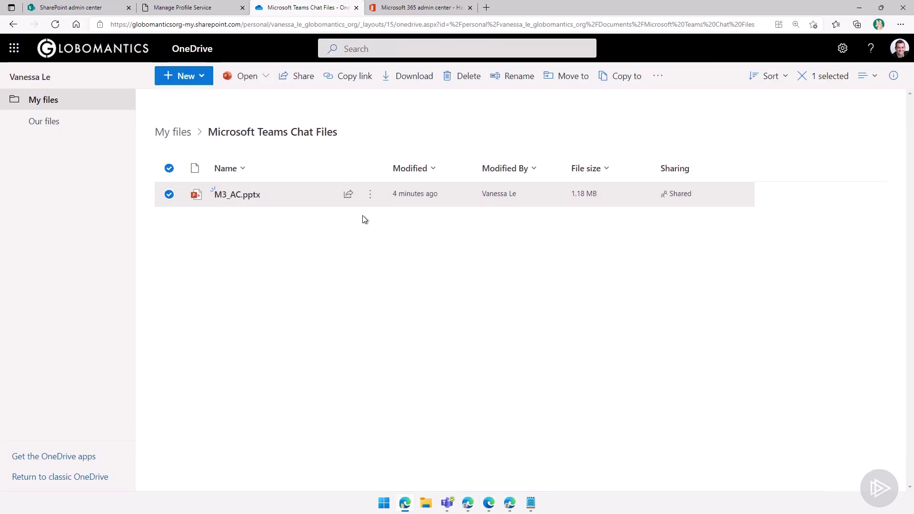
{"action": "left_click", "coordinate": [465, 84]}
{"action": "left_click", "coordinate": [456, 291]}
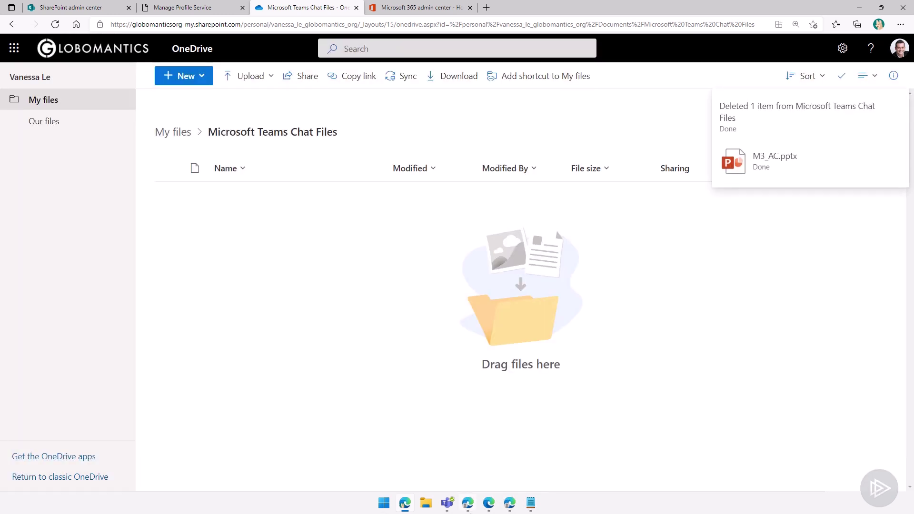
In the sender's Teams chat, dismiss the earlier link dialog and try to copy the link to M3_AC.pptx again.
{"action": "left_click", "coordinate": [468, 502]}
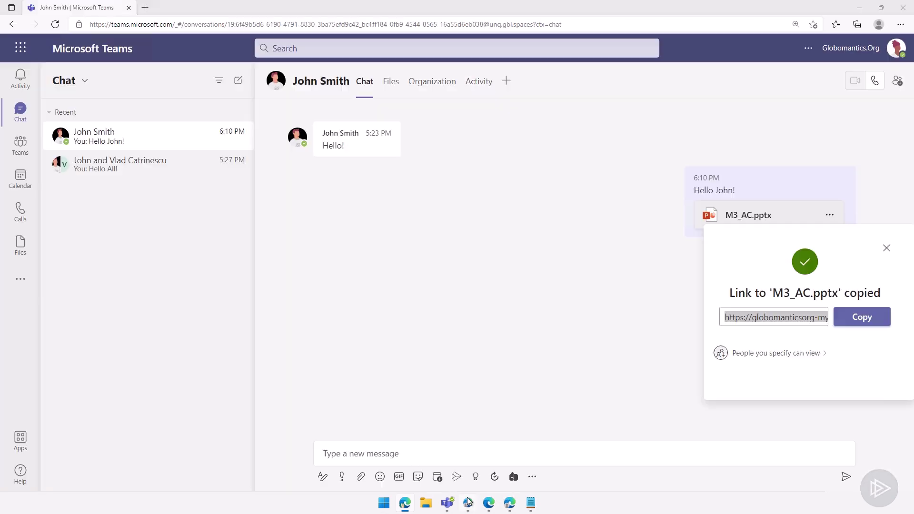
{"action": "left_click", "coordinate": [886, 248]}
{"action": "left_click", "coordinate": [829, 215]}
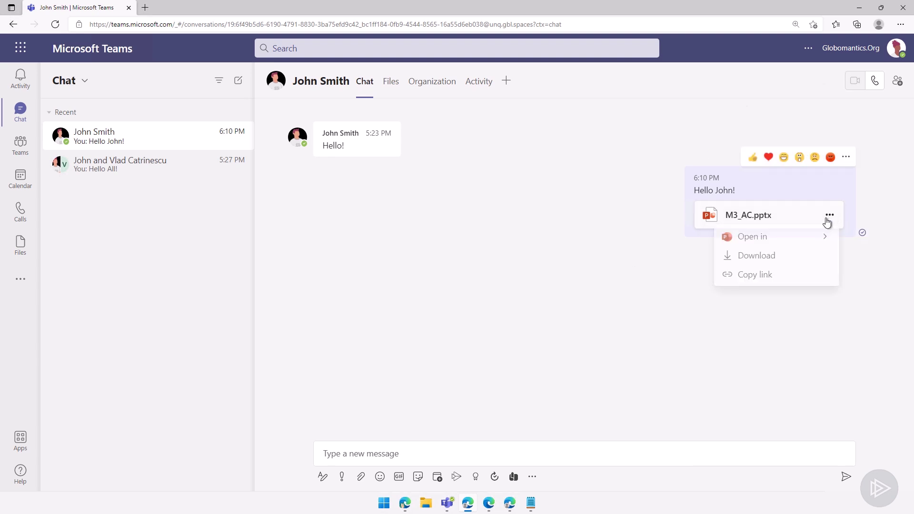
{"action": "left_click", "coordinate": [777, 276]}
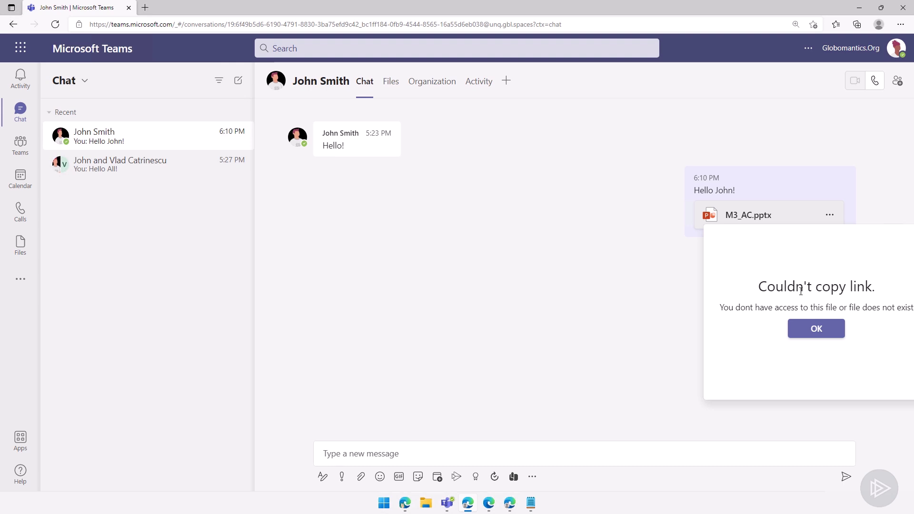
{"action": "left_click", "coordinate": [812, 331]}
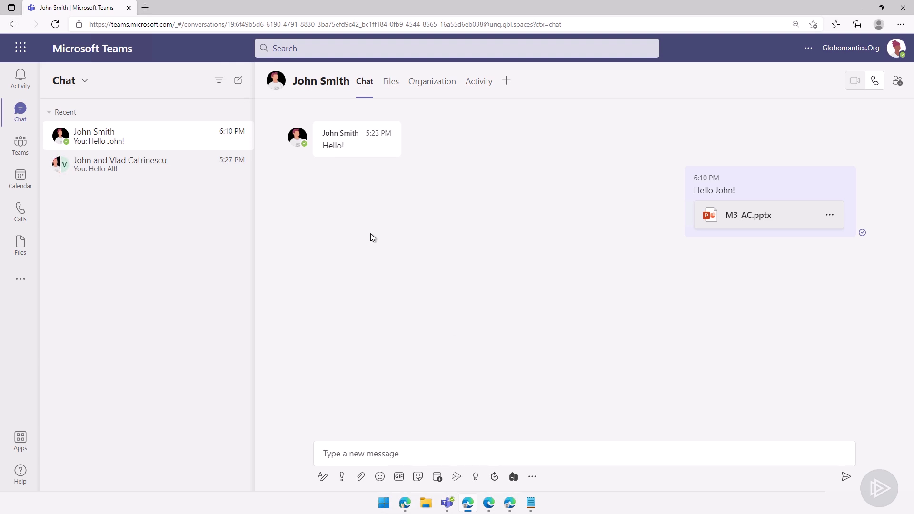
In the group chat that includes a guest, send "Heres the ppt file!" with M4_AC.pptx attached from the computer's Demos folder.
{"action": "left_click", "coordinate": [110, 175]}
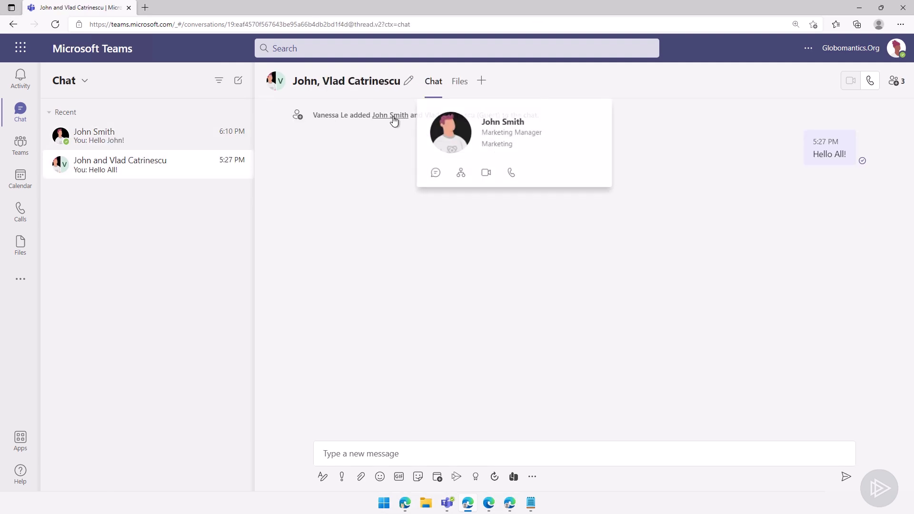
{"action": "mouse_move", "coordinate": [456, 120]}
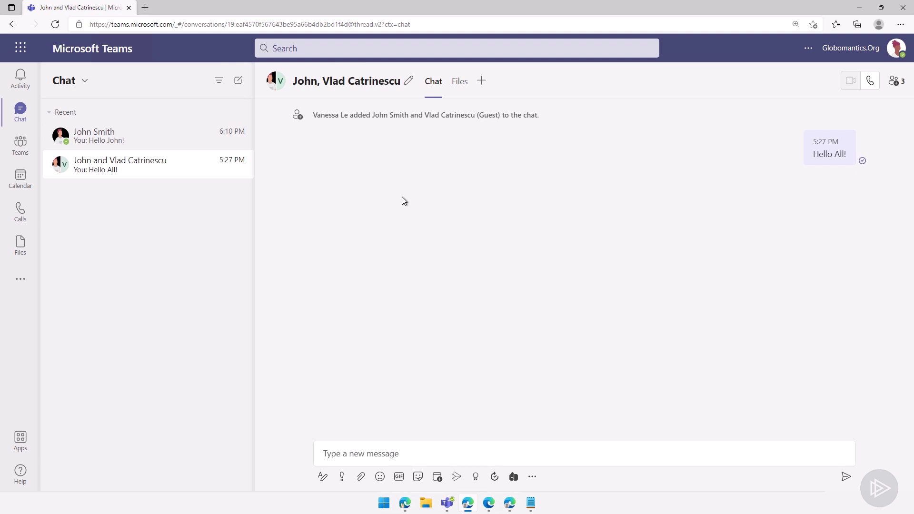
{"action": "left_click", "coordinate": [387, 447]}
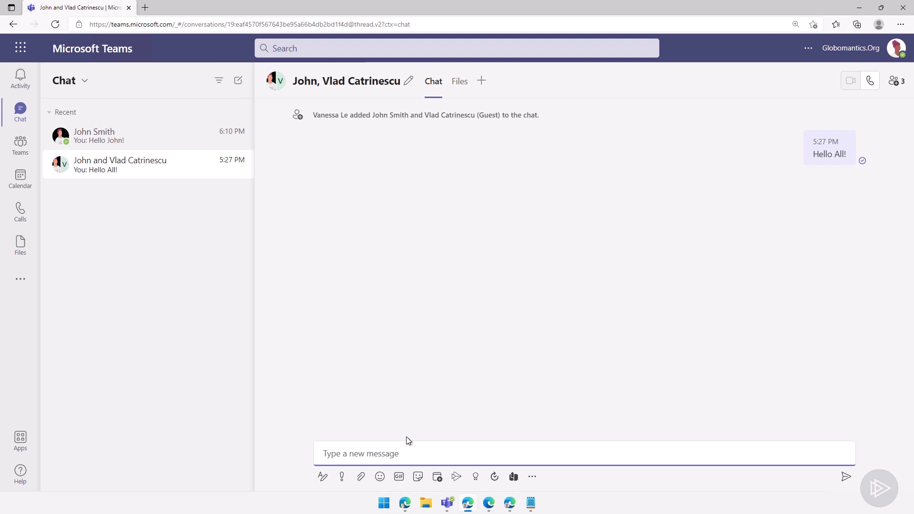
{"action": "type", "text": "Heres the ppt file!"}
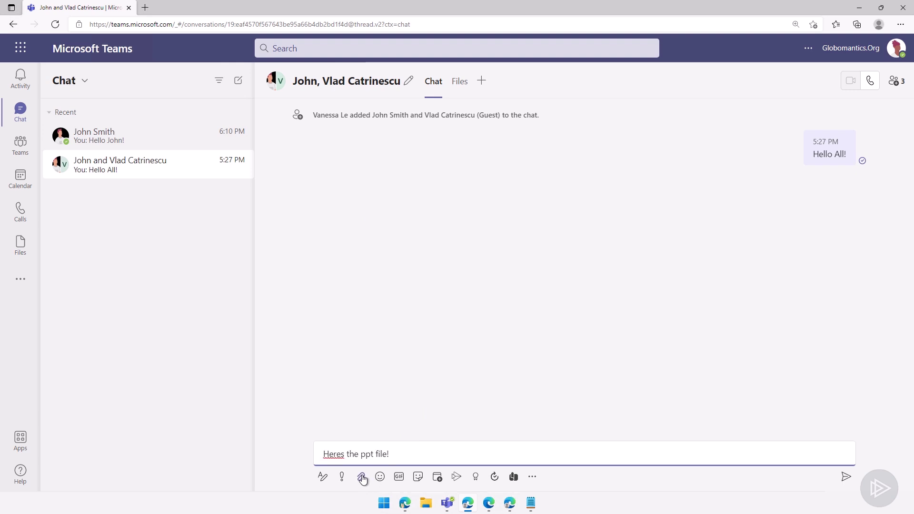
{"action": "left_click", "coordinate": [361, 477]}
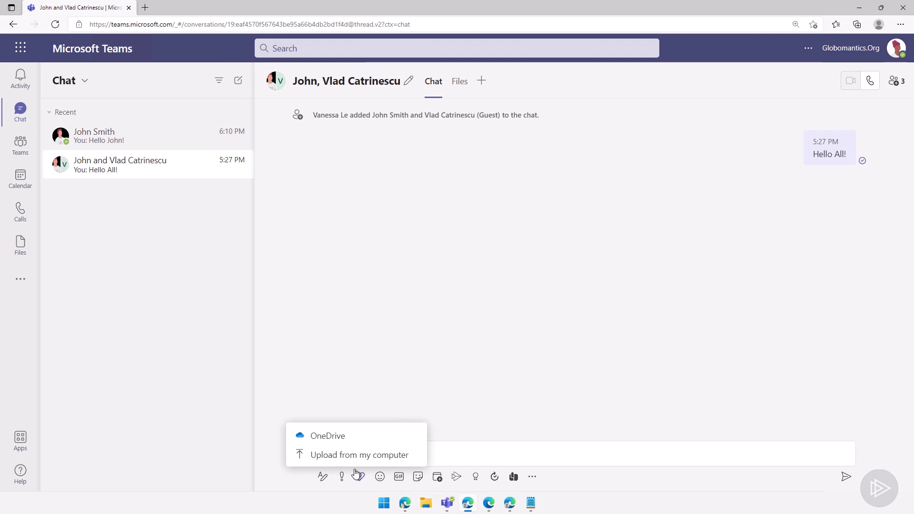
{"action": "left_click", "coordinate": [355, 455]}
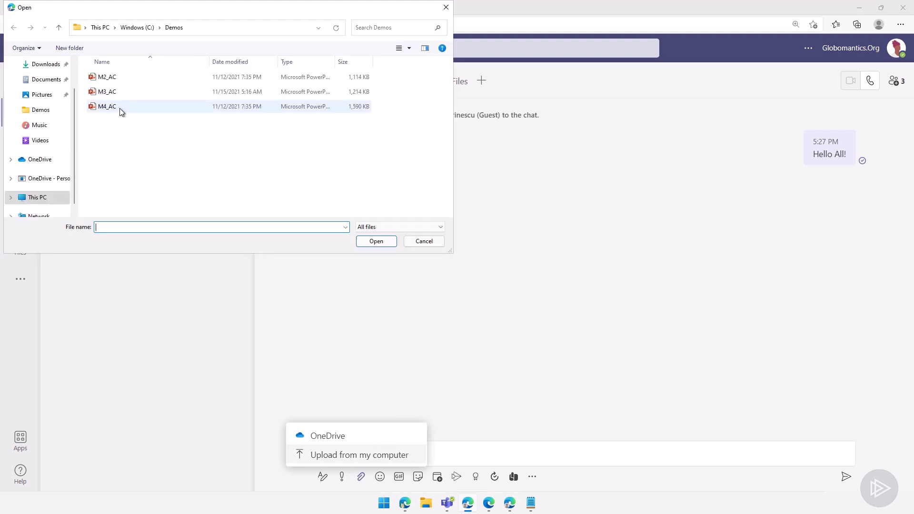
{"action": "double_click", "coordinate": [119, 108]}
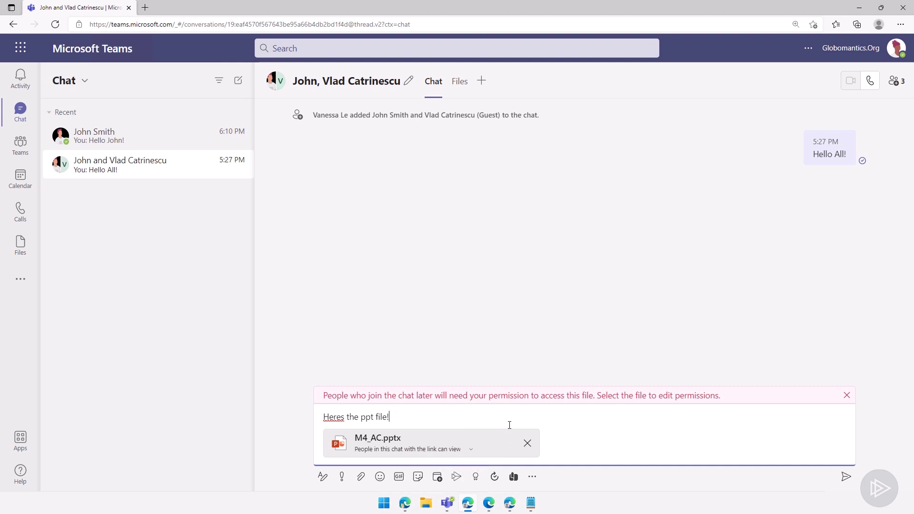
{"action": "key", "text": "Return"}
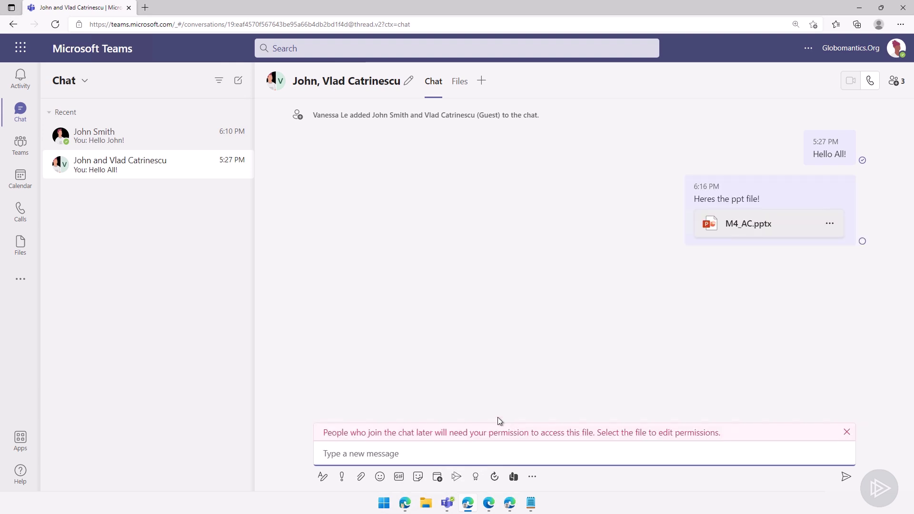
Switch to the internal recipient's Teams window and open M4_AC.pptx from the group chat.
{"action": "mouse_move", "coordinate": [488, 504]}
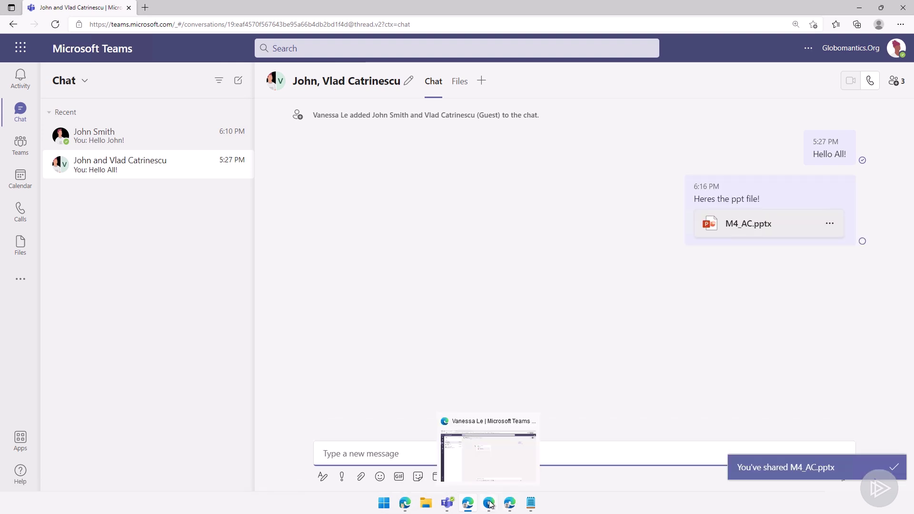
{"action": "left_click", "coordinate": [481, 457]}
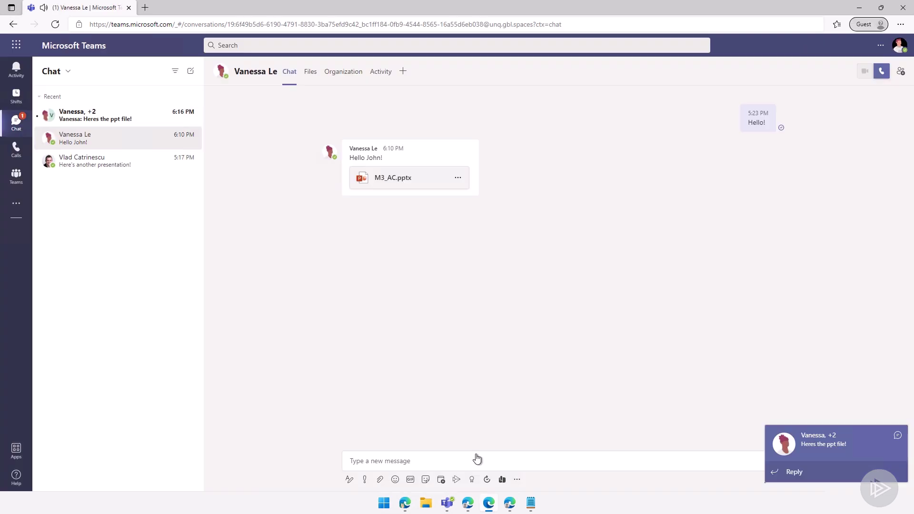
{"action": "left_click", "coordinate": [91, 111]}
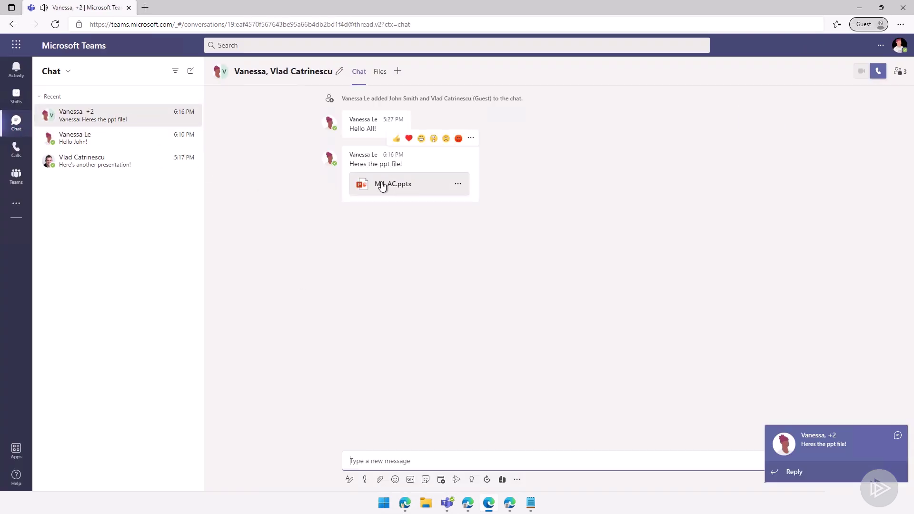
{"action": "left_click", "coordinate": [380, 185]}
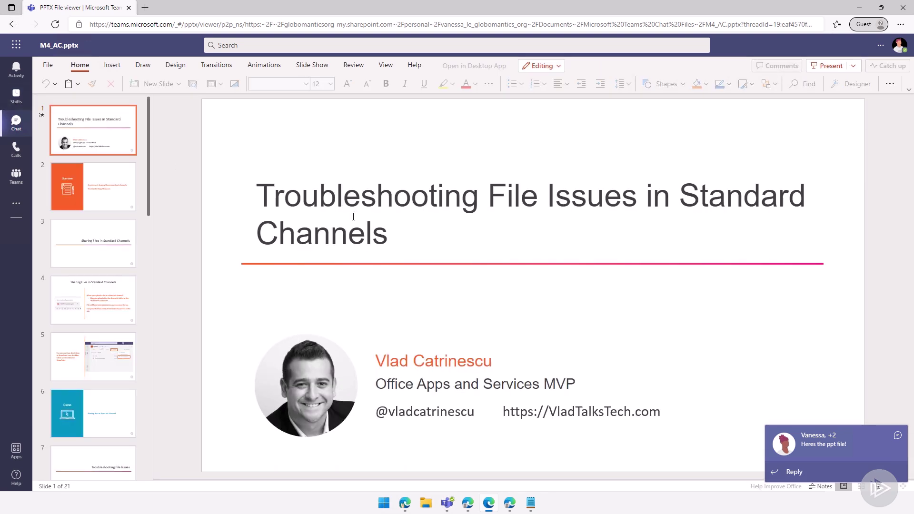
Switch to the guest's Teams window and try to open M4_AC.pptx from the group chat.
{"action": "mouse_move", "coordinate": [510, 507]}
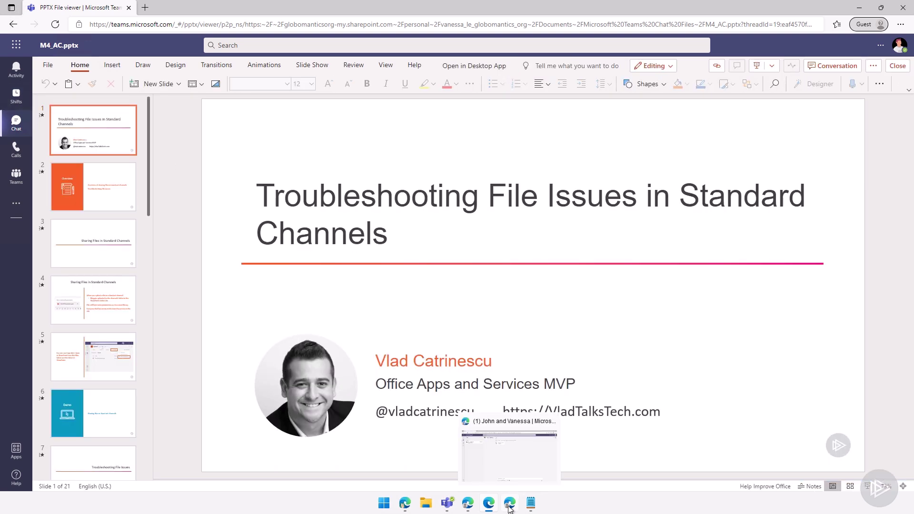
{"action": "left_click", "coordinate": [508, 452]}
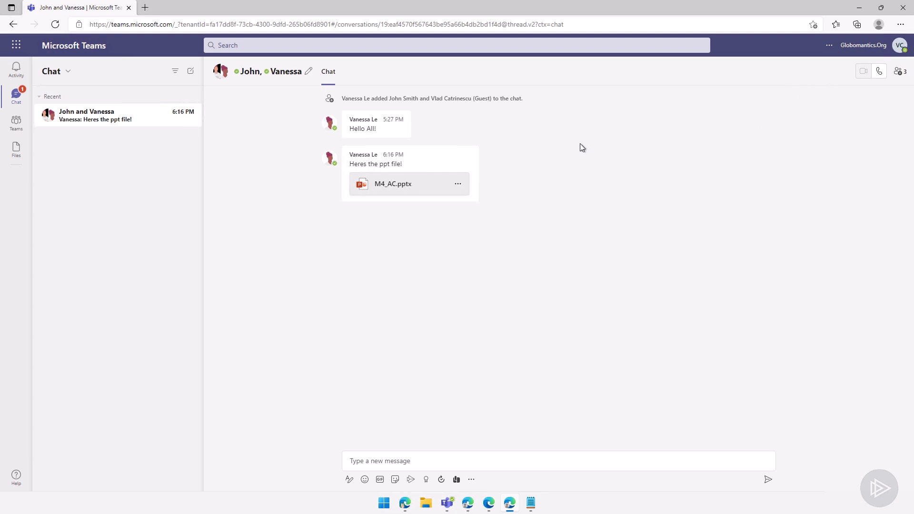
{"action": "left_click", "coordinate": [383, 186]}
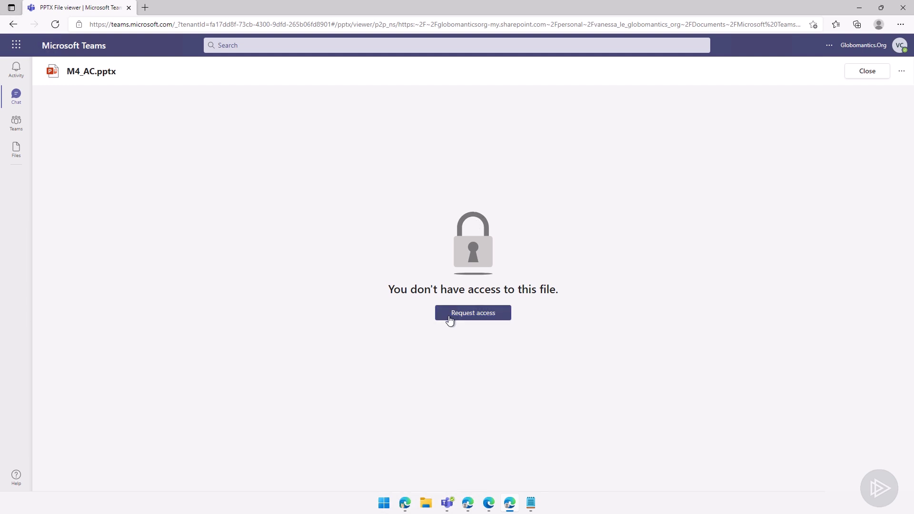
Open the Sharing policies in the SharePoint admin center, collapse the navigation and examine the external sharing levels for SharePoint and OneDrive.
{"action": "left_click", "coordinate": [405, 500]}
{"action": "left_click", "coordinate": [50, 8]}
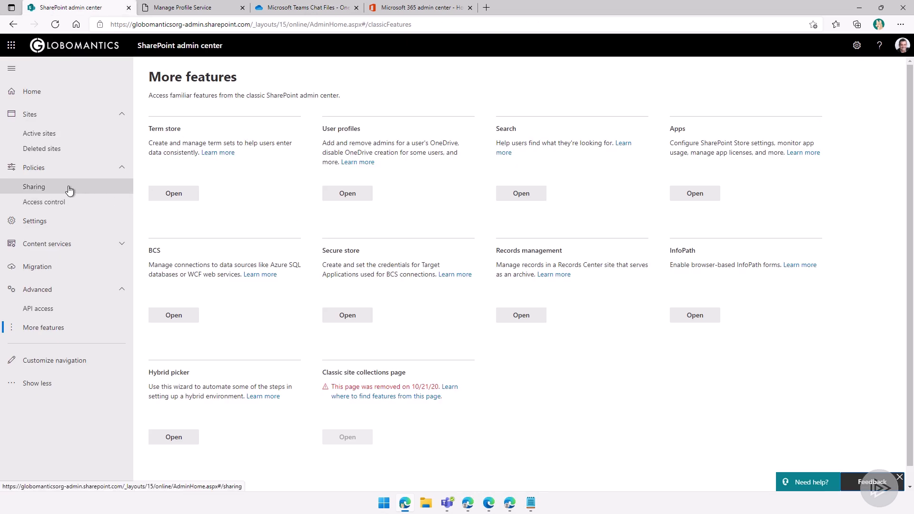
{"action": "left_click", "coordinate": [43, 188]}
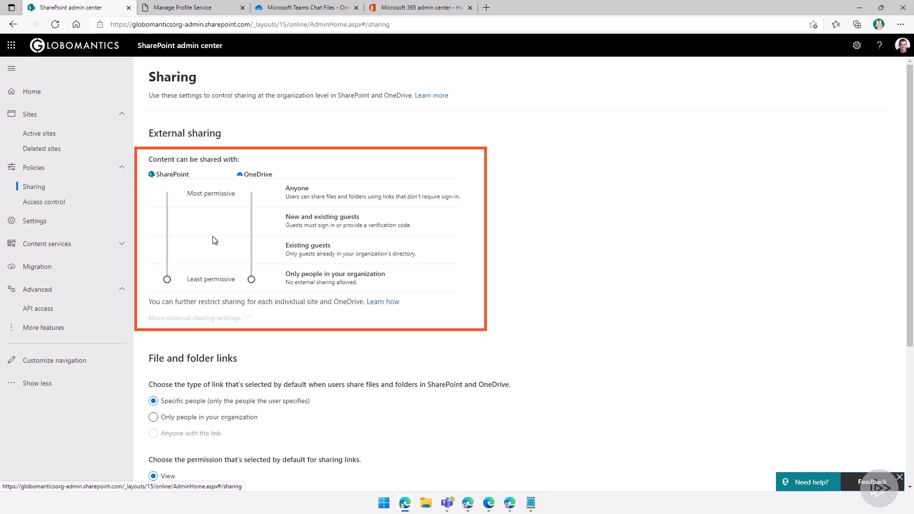
{"action": "left_click", "coordinate": [12, 68]}
{"action": "key", "text": "ctrl+plus"}
{"action": "key", "text": "ctrl+plus"}
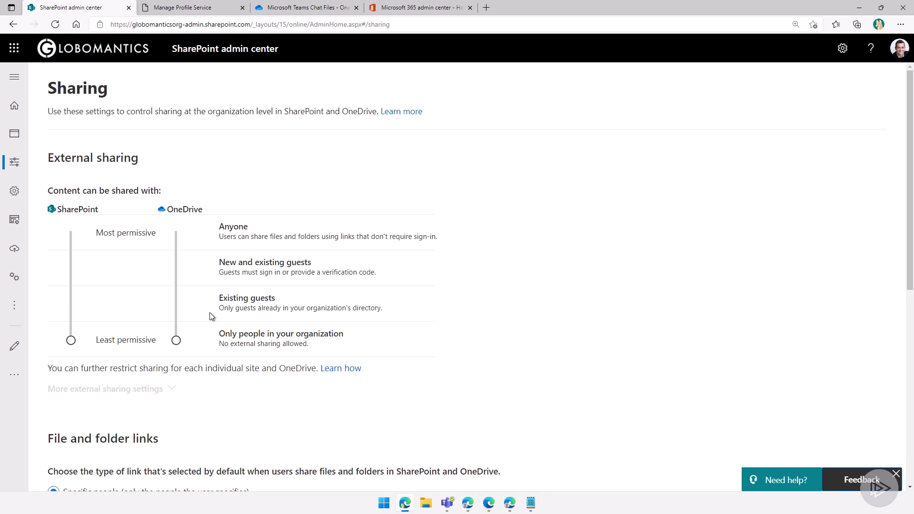
Set the SharePoint and OneDrive external sharing levels to New and existing guests and expand the additional external sharing settings.
{"action": "left_click_drag", "start_coordinate": [70, 334], "coordinate": [71, 268]}
{"action": "left_click_drag", "start_coordinate": [176, 339], "coordinate": [177, 268]}
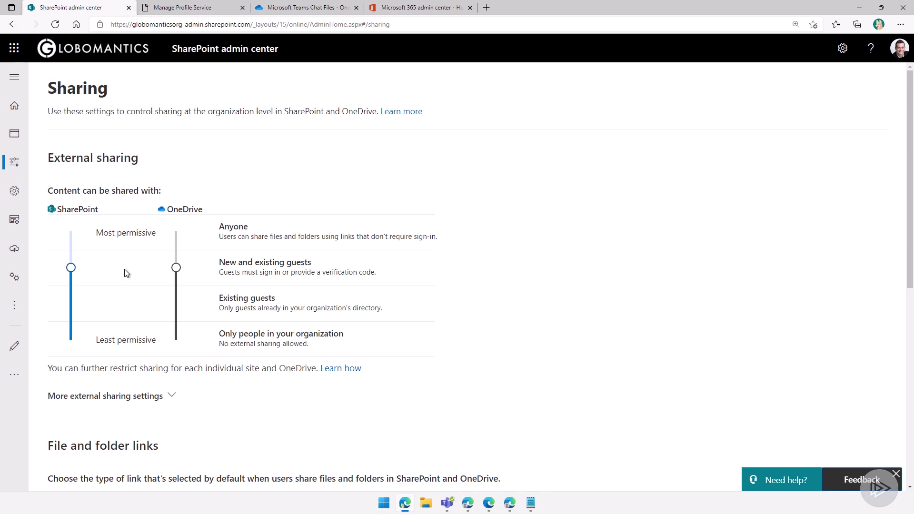
{"action": "left_click_drag", "start_coordinate": [185, 262], "coordinate": [183, 229]}
{"action": "left_click", "coordinate": [170, 399]}
{"action": "scroll", "coordinate": [171, 400], "scroll_direction": "down", "scroll_amount": 3}
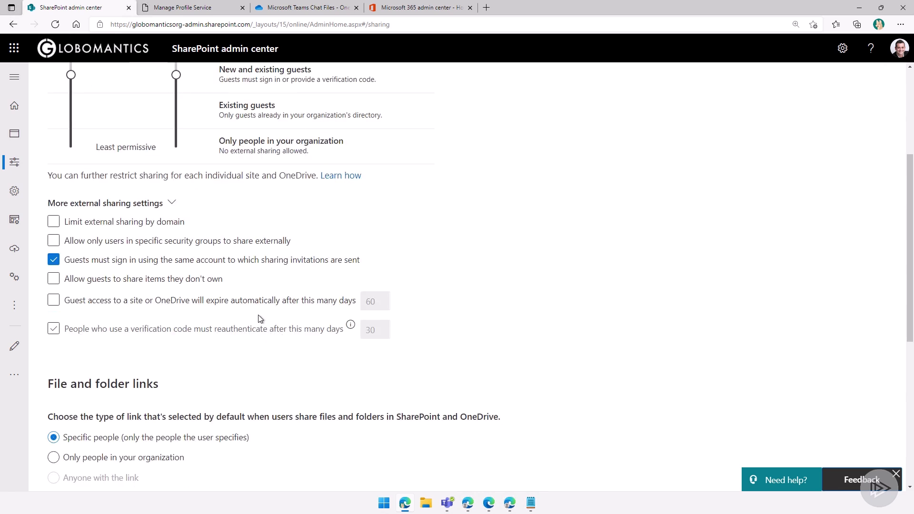
Try limiting external sharing by domain to examine the allowed domains, and remove the restriction again.
{"action": "left_click", "coordinate": [54, 222]}
{"action": "left_click", "coordinate": [54, 222]}
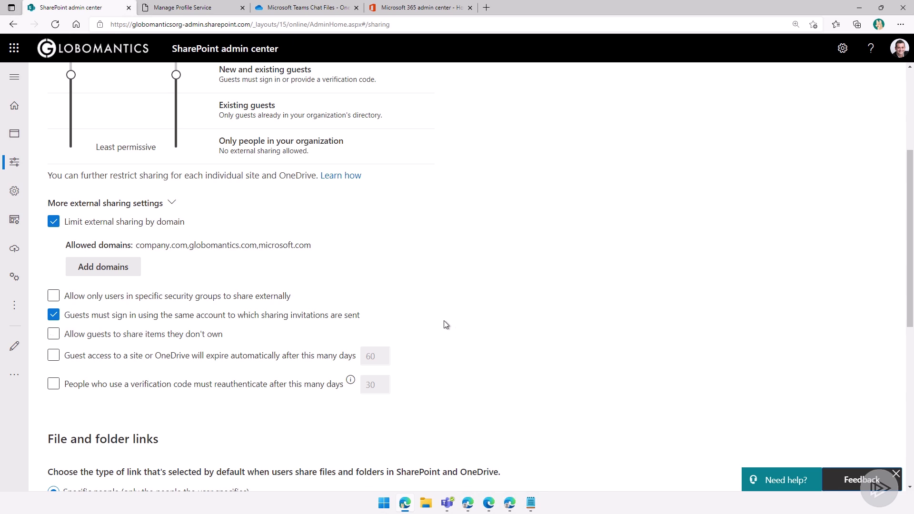
{"action": "scroll", "coordinate": [432, 324], "scroll_direction": "up", "scroll_amount": 3}
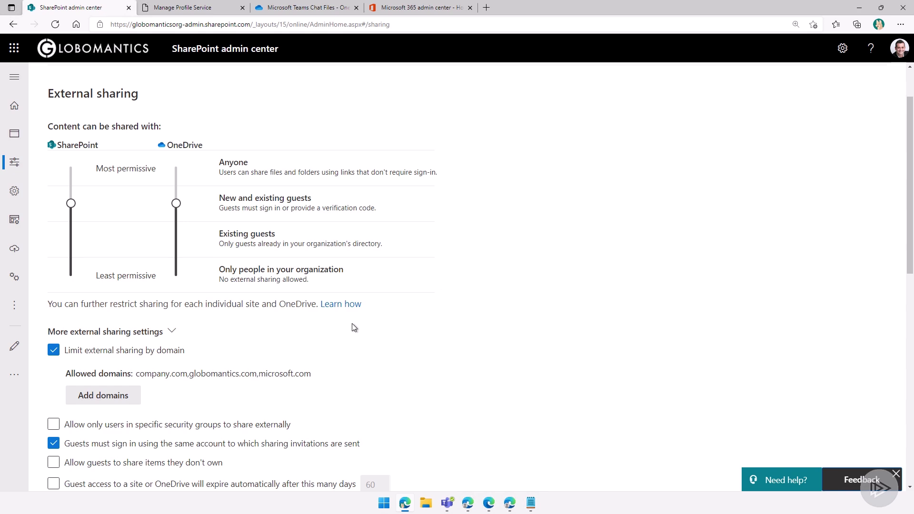
{"action": "left_click", "coordinate": [54, 350]}
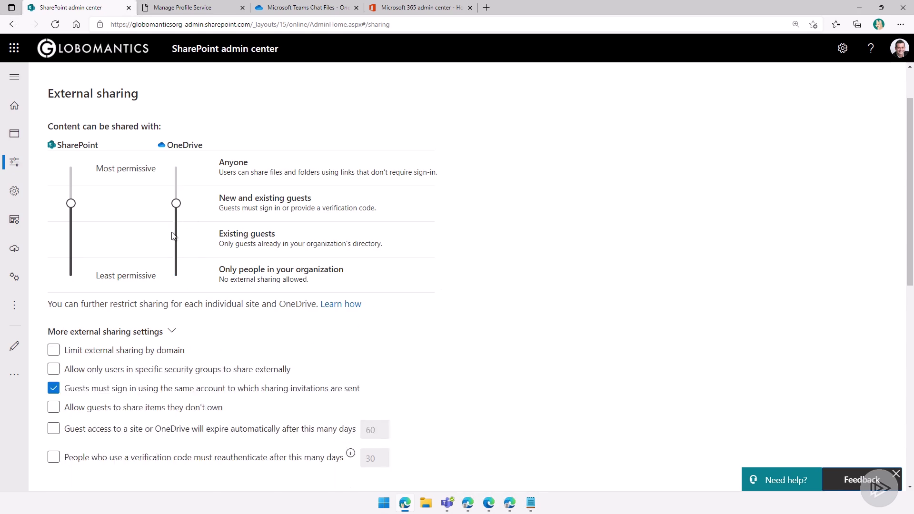
Review the default file and folder link settings and save the organization's sharing policies.
{"action": "scroll", "coordinate": [318, 235], "scroll_direction": "down", "scroll_amount": 3}
{"action": "scroll", "coordinate": [160, 433], "scroll_direction": "down", "scroll_amount": 7}
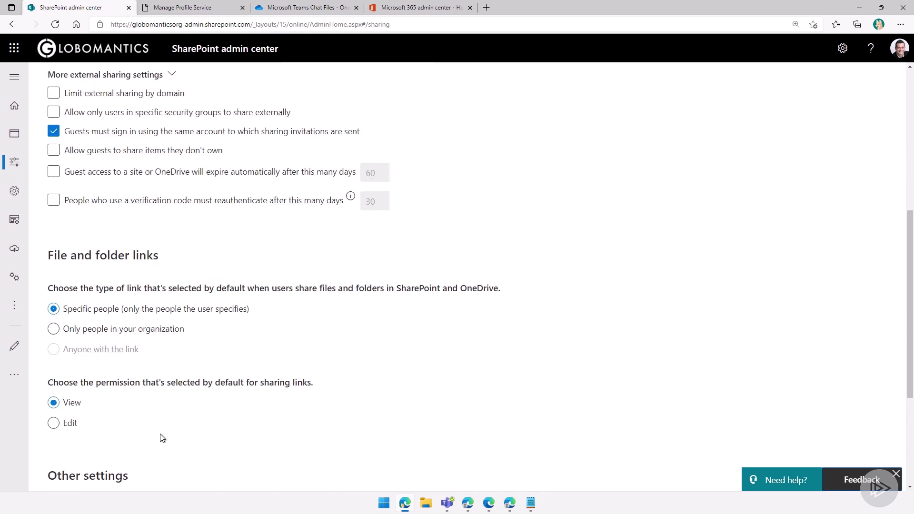
{"action": "left_click", "coordinate": [74, 395]}
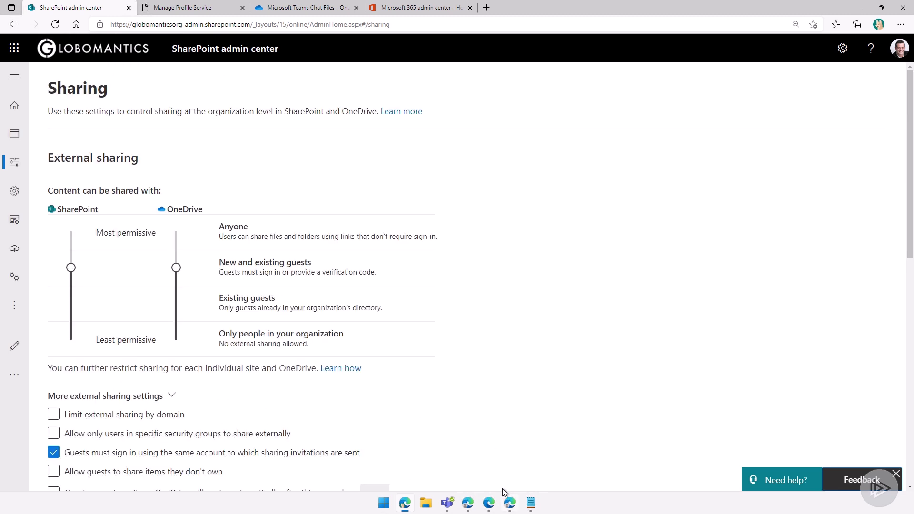
Switch to the guest's Teams window and return from the M4_AC.pptx viewer to the group chat.
{"action": "left_click", "coordinate": [509, 502]}
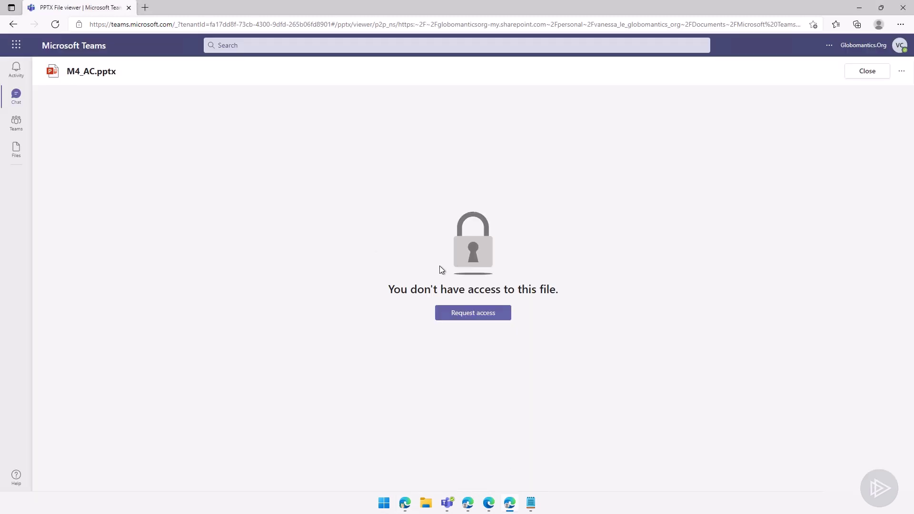
{"action": "left_click", "coordinate": [14, 95]}
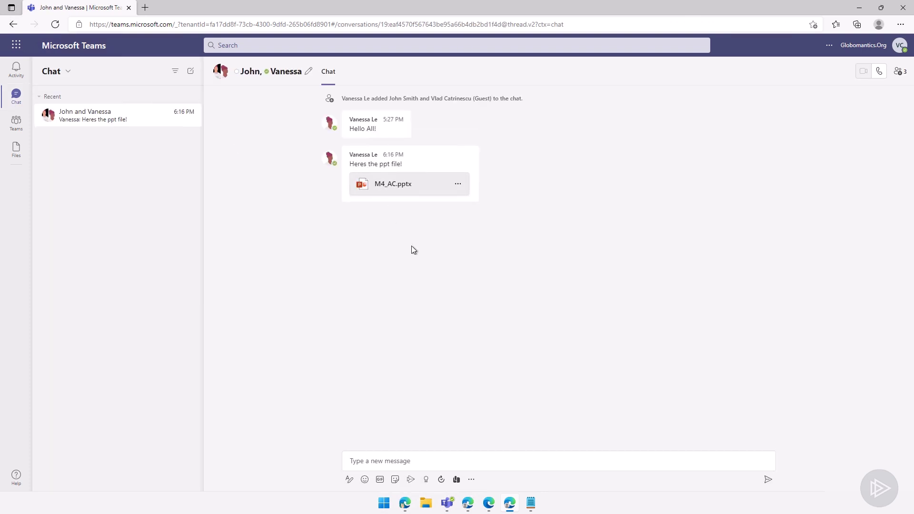
{"action": "left_click", "coordinate": [19, 97]}
Switch to the sender's Teams window and add another colleague to the group chat containing M4_AC.pptx.
{"action": "left_click", "coordinate": [468, 503]}
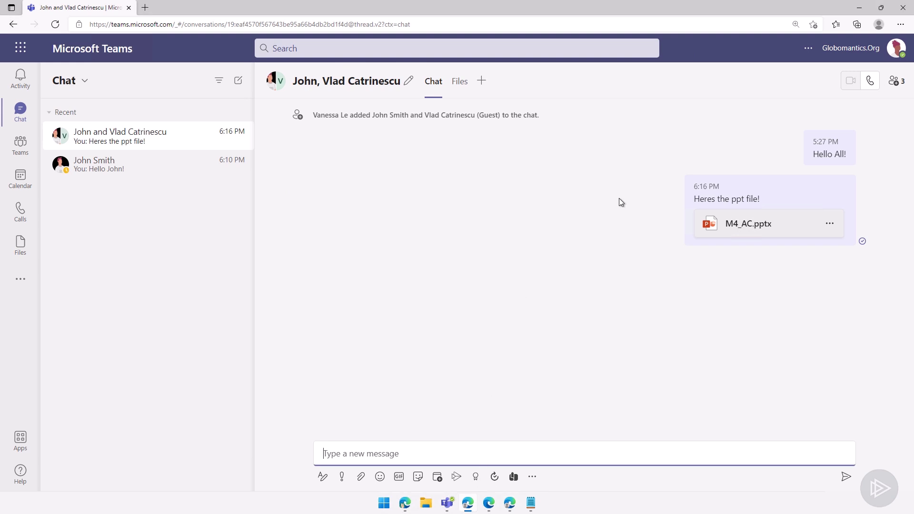
{"action": "left_click", "coordinate": [895, 81]}
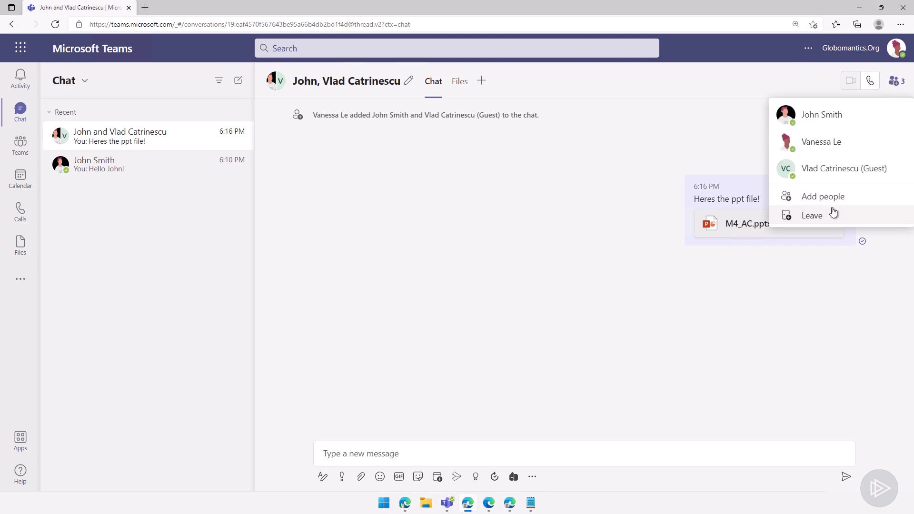
{"action": "left_click", "coordinate": [828, 203]}
{"action": "type", "text": "patri"}
{"action": "key", "text": "ctrl+a"}
{"action": "key", "text": "BackSpace"}
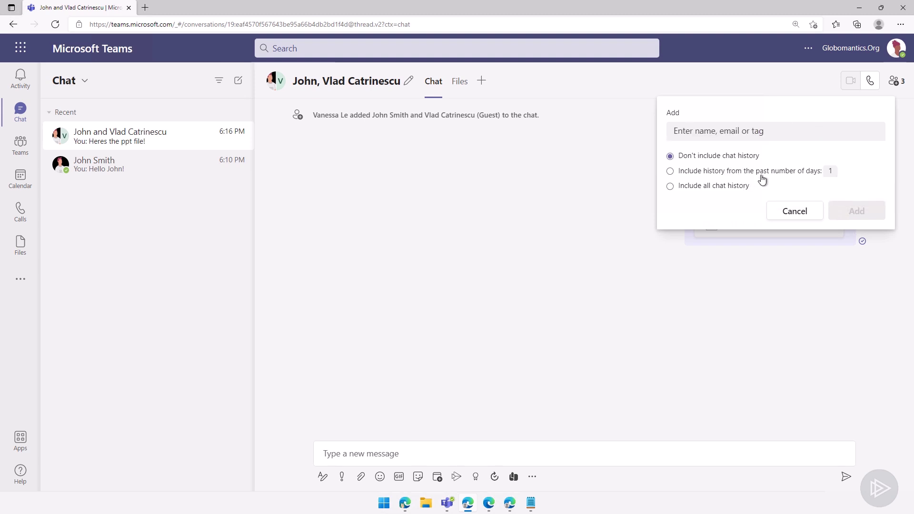
{"action": "left_click", "coordinate": [856, 211]}
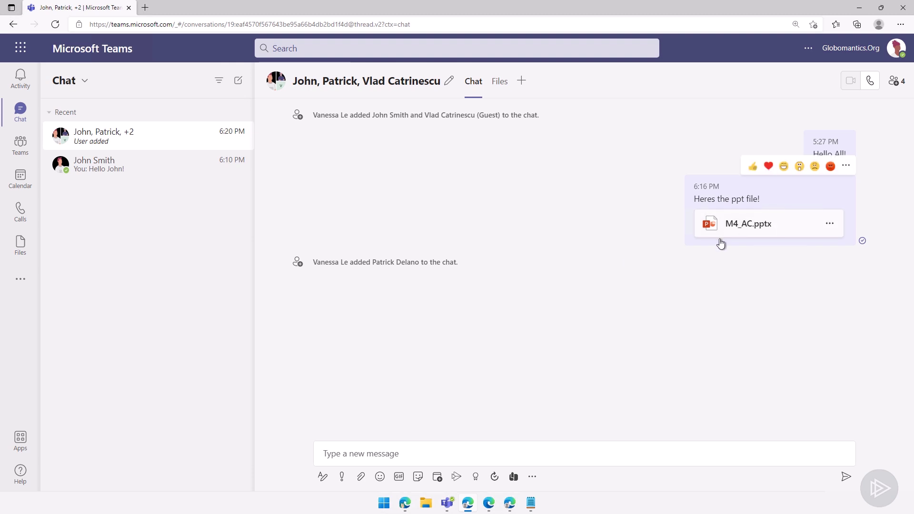
Check the options of the M4_AC.pptx attachment in the chat, and locate the file in the sender's Microsoft Teams Chat Files folder in OneDrive.
{"action": "left_click", "coordinate": [832, 222]}
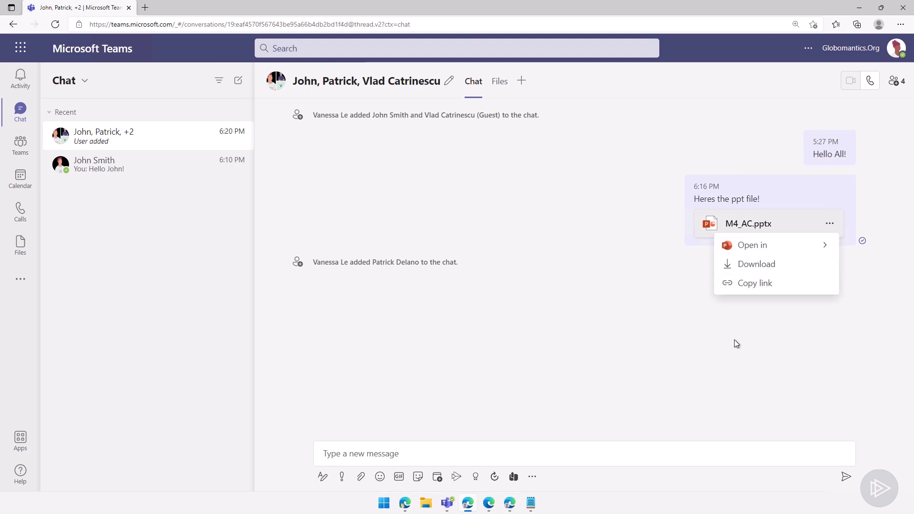
{"action": "left_click", "coordinate": [681, 324]}
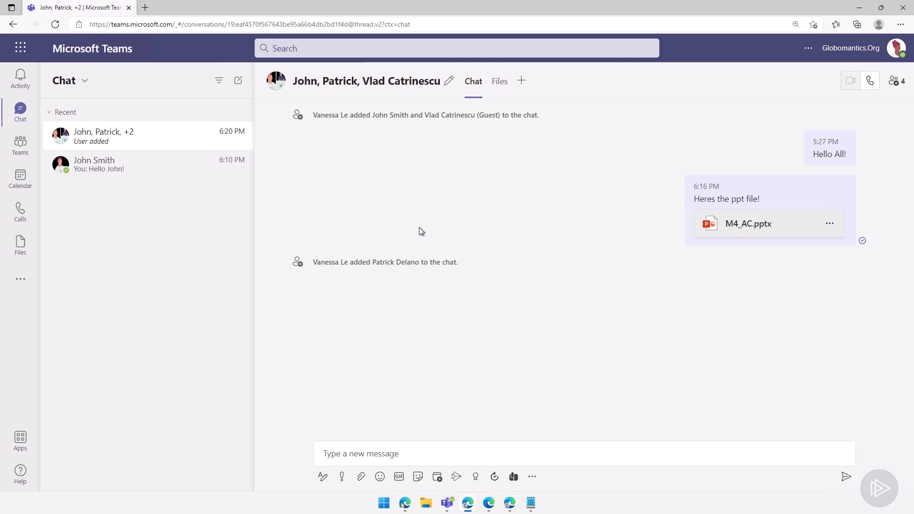
{"action": "left_click", "coordinate": [405, 505]}
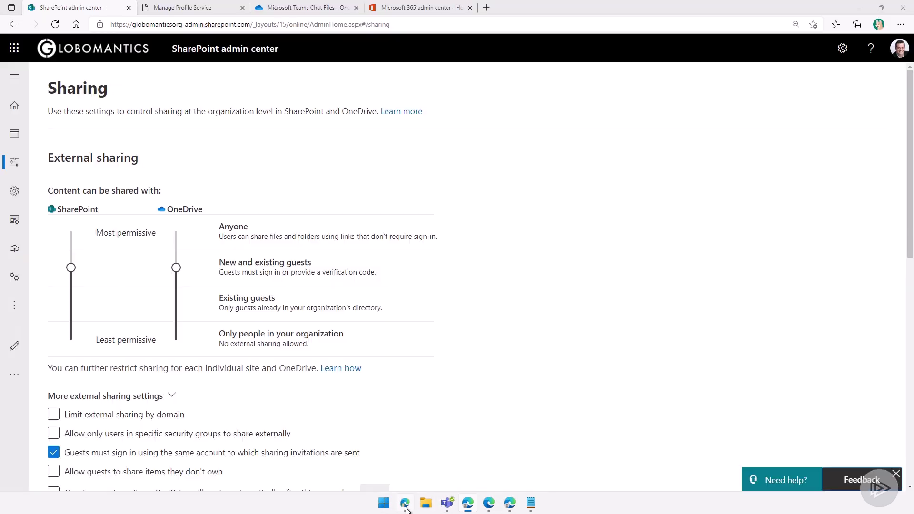
{"action": "left_click", "coordinate": [300, 7]}
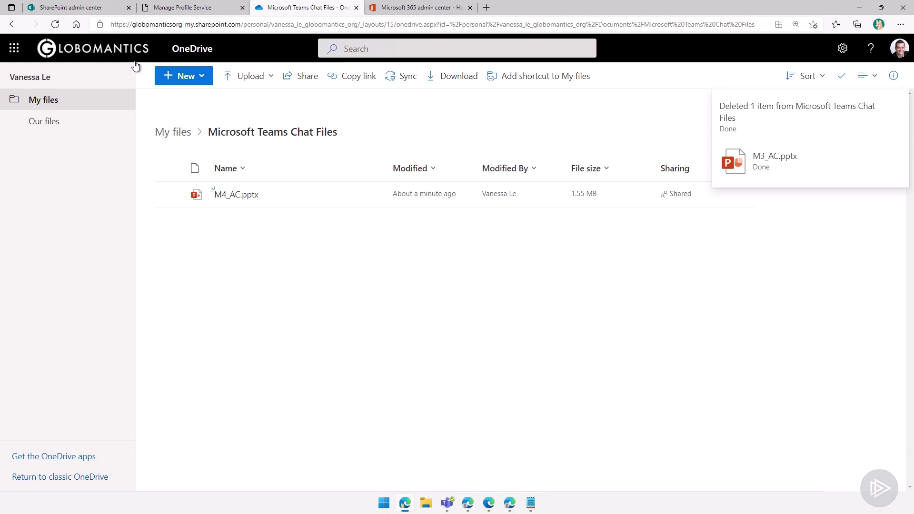
{"action": "mouse_move", "coordinate": [371, 195]}
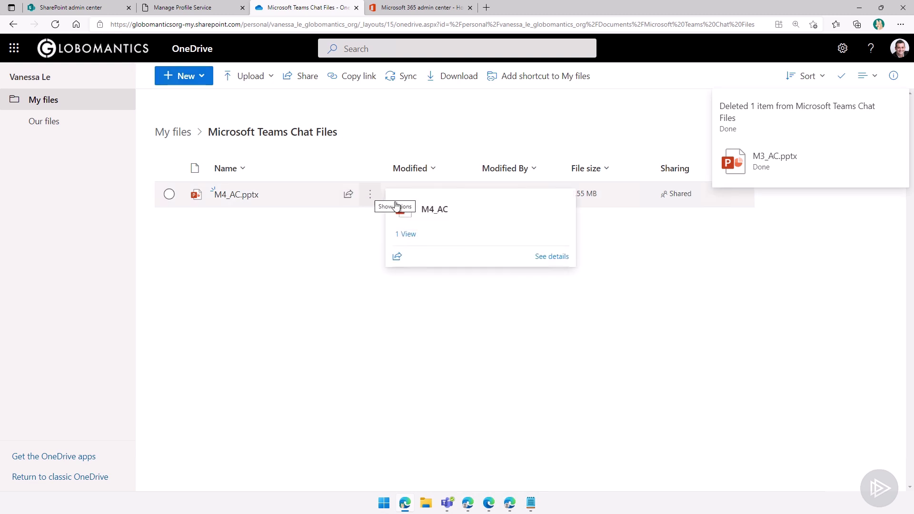